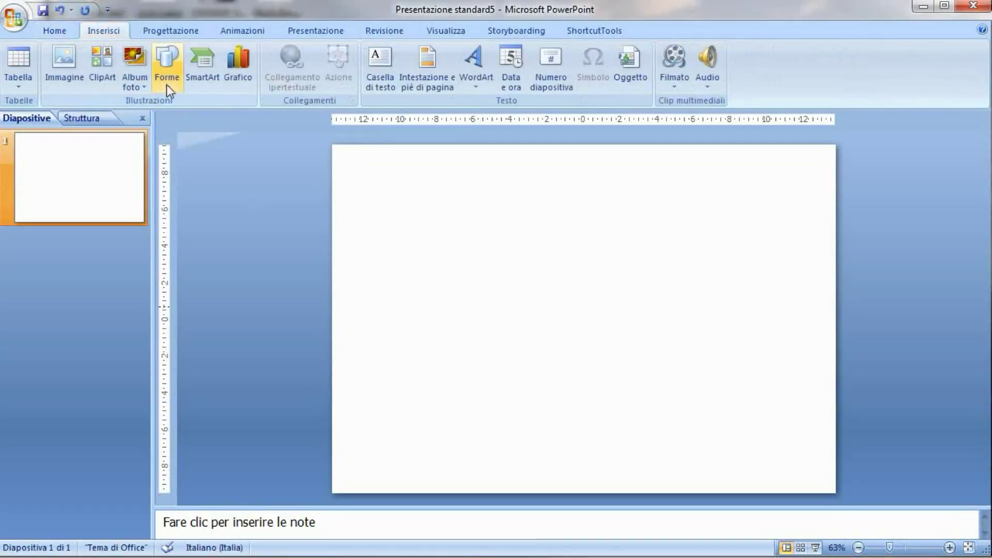
Draw a small rectangle as a 2 cm square near the slide's top-left
left_click(167, 82)
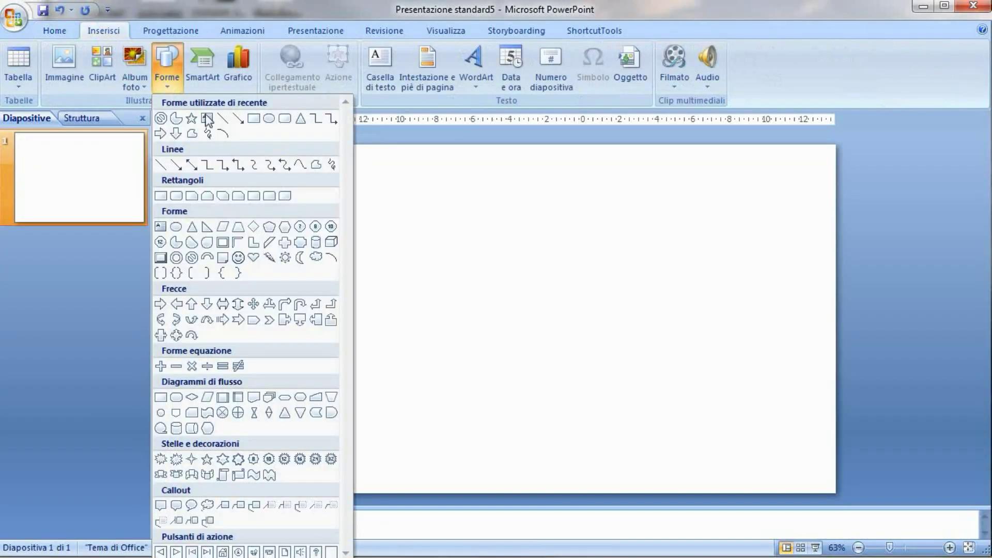
left_click(253, 119)
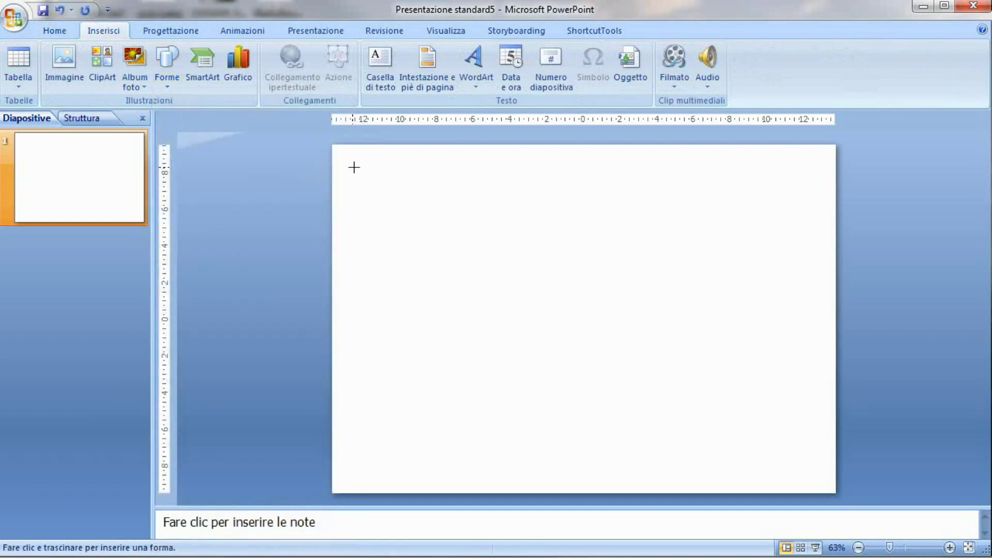
left_click_drag(367, 176, 390, 202)
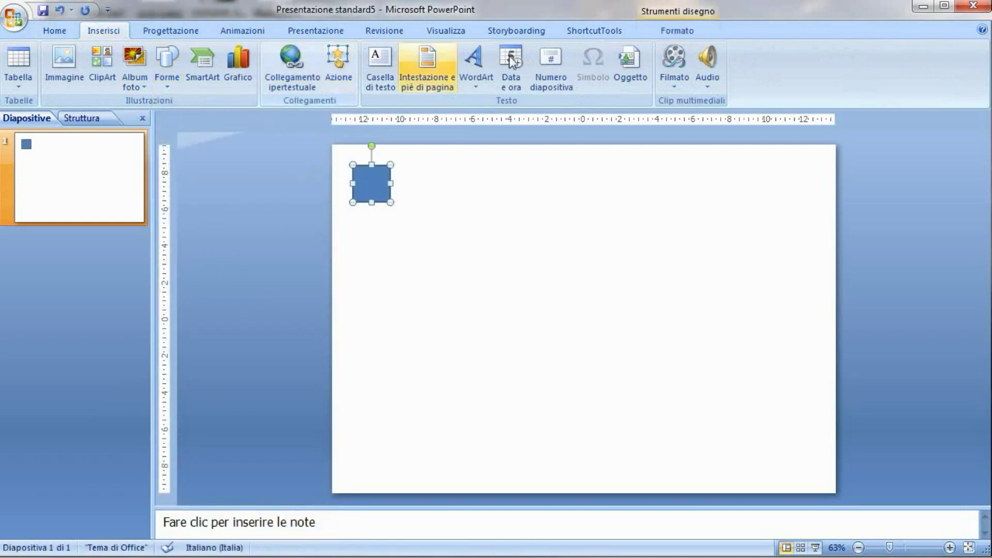
Give the square a white fill and a black ¼ pt outline
left_click(677, 31)
left_click(402, 50)
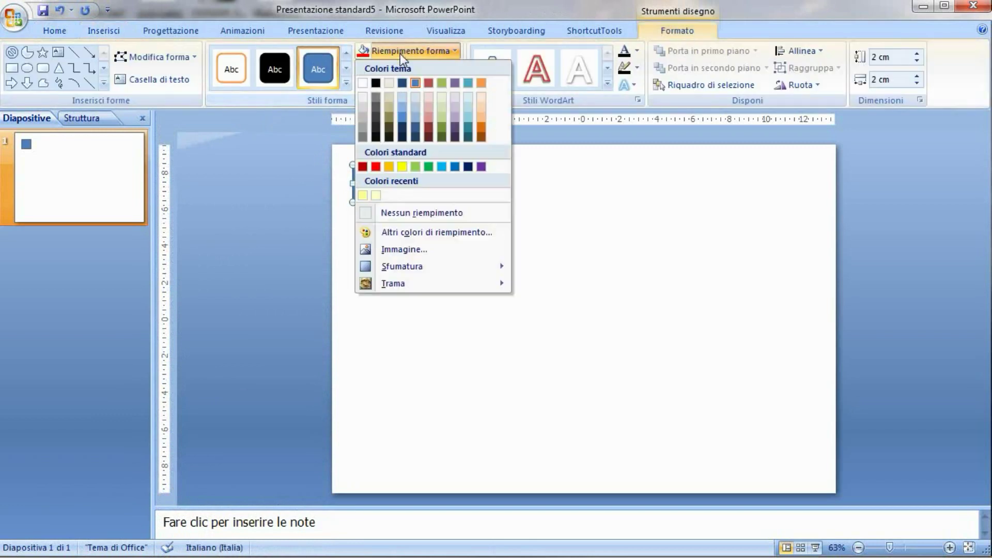
left_click(362, 83)
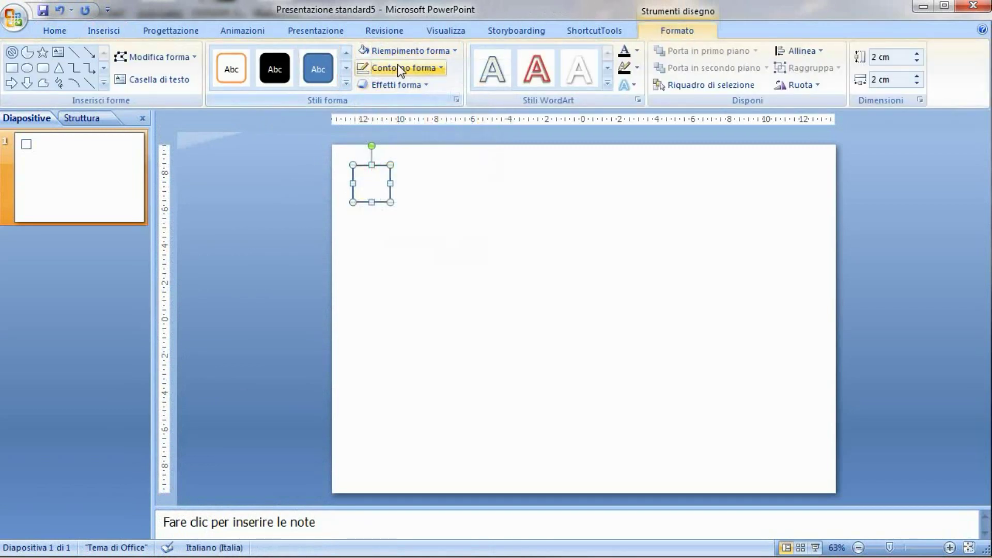
left_click(400, 67)
left_click(376, 100)
left_click(381, 70)
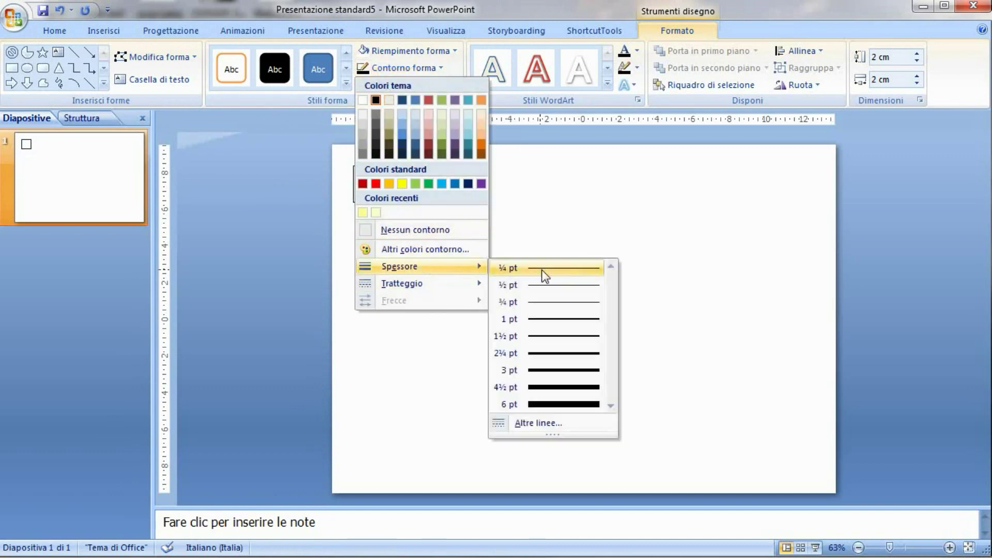
left_click(542, 270)
left_click(405, 248)
Select the square, then enter and leave its text editing mode
left_click(367, 192)
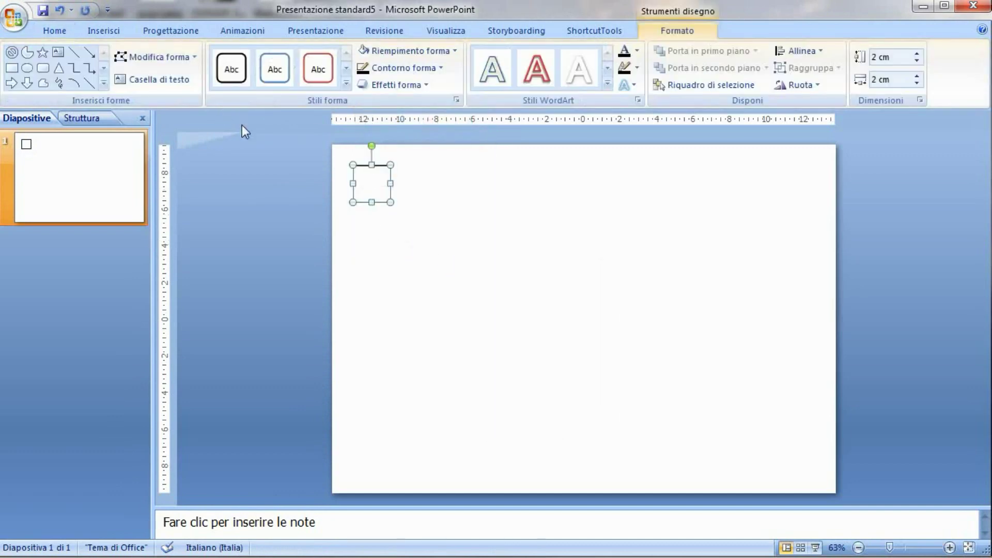
left_click(367, 180)
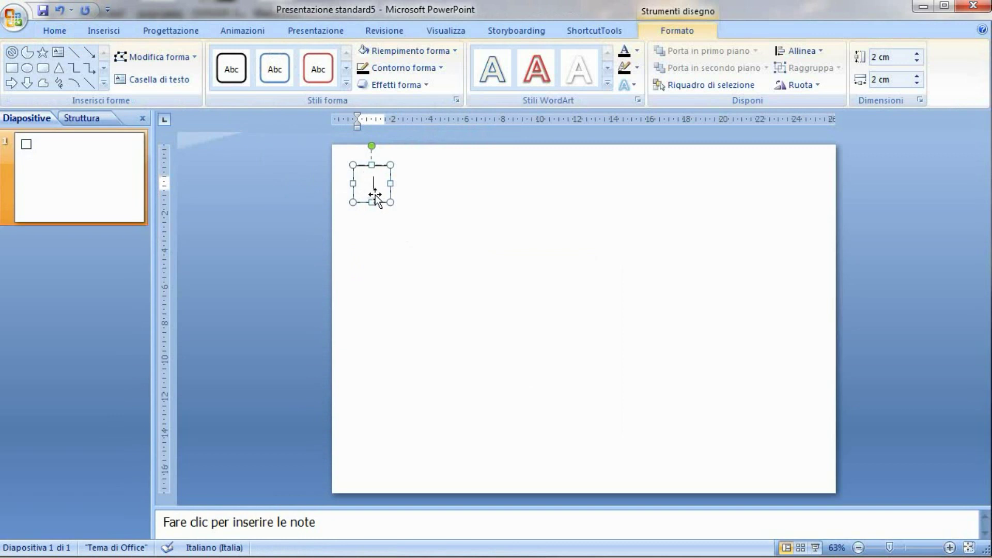
left_click(375, 199)
left_click(62, 30)
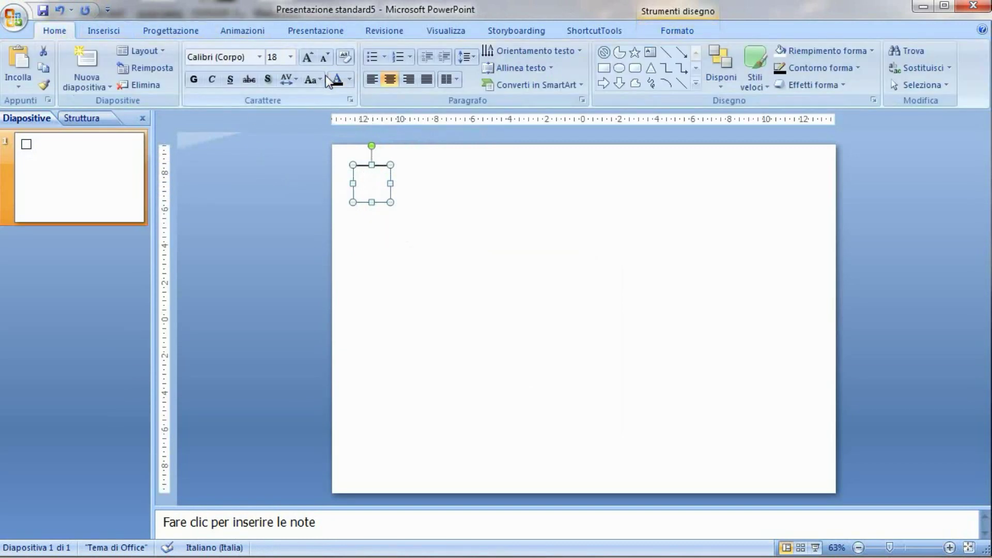
Type 1 in the white square, make it bold, and reselect the numbered square
type("1")
double_click(371, 184)
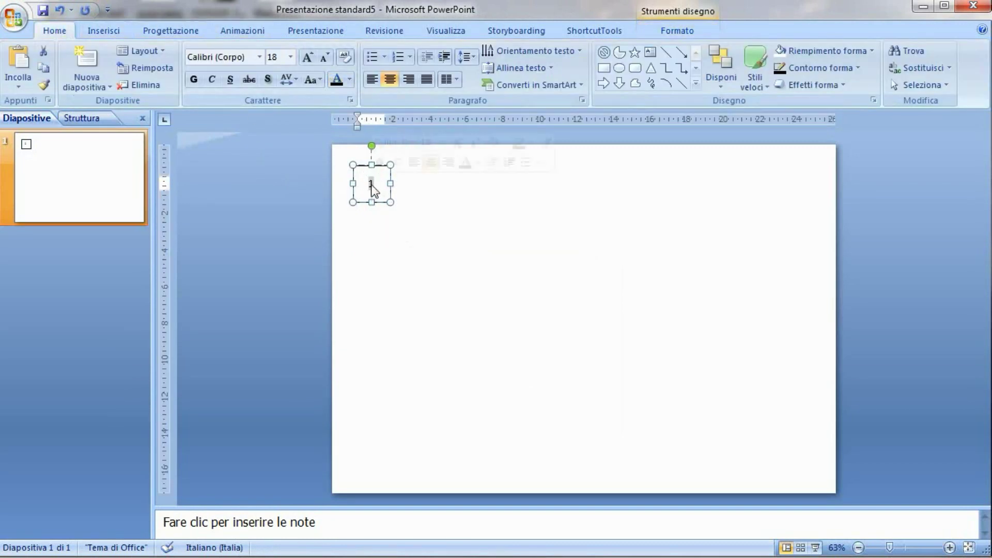
left_click(193, 79)
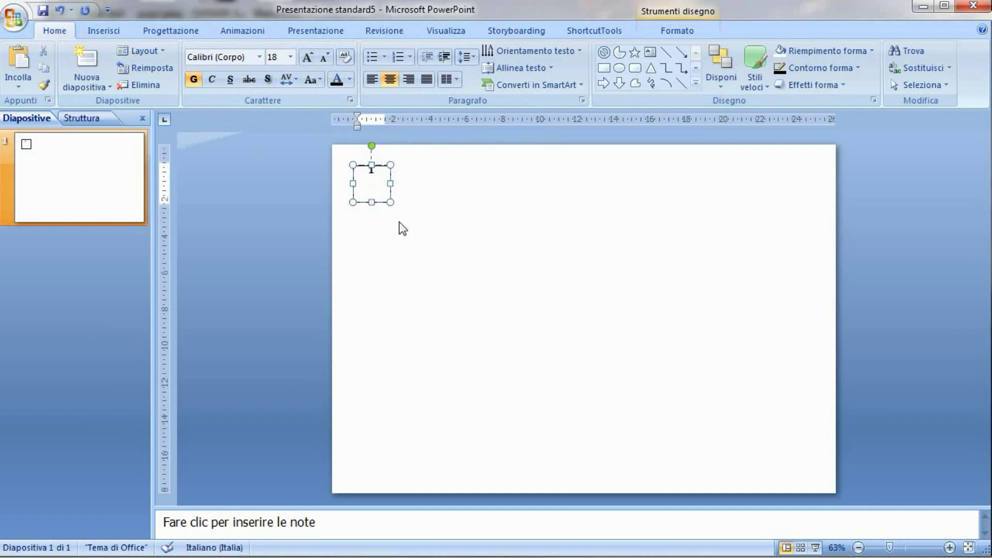
left_click(399, 223)
left_click(376, 197)
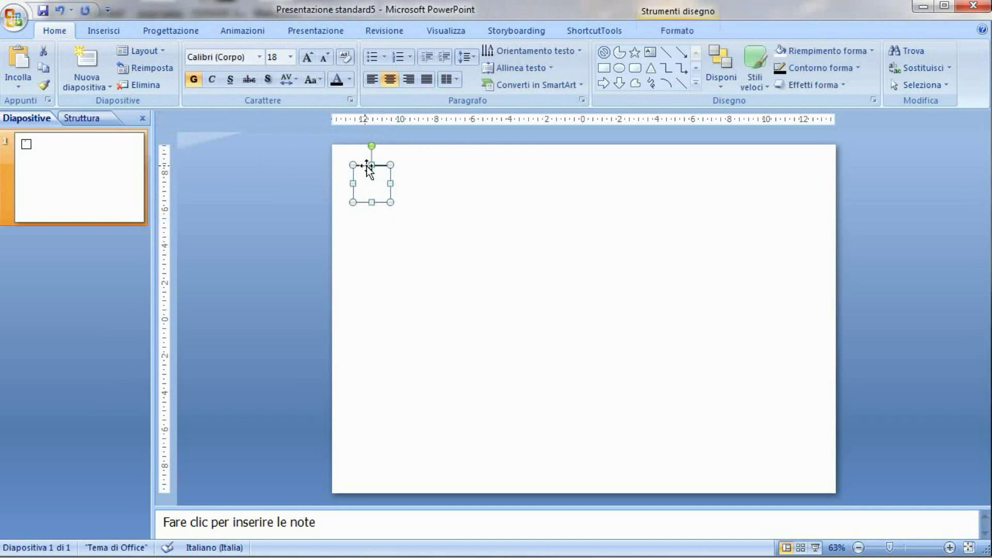
left_click(418, 204)
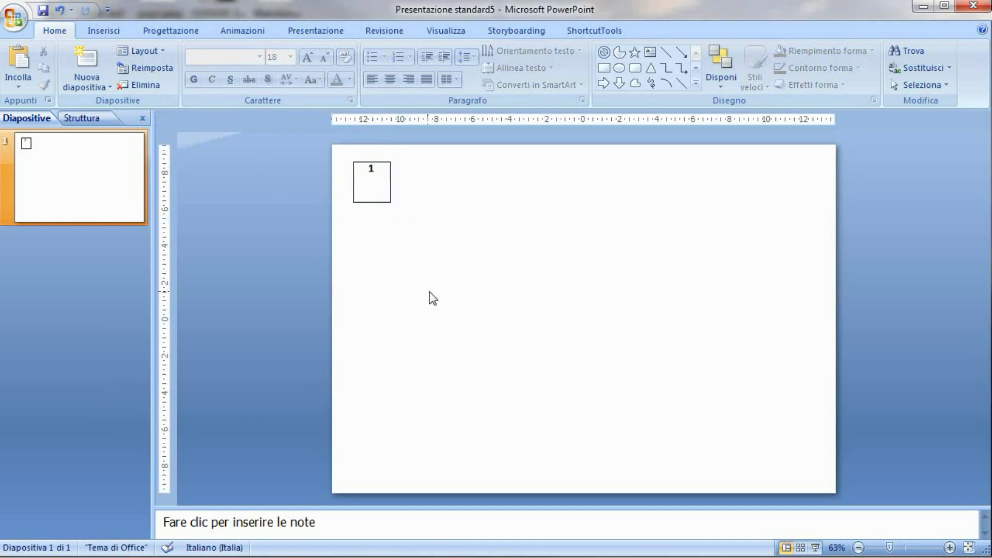
left_click(385, 191)
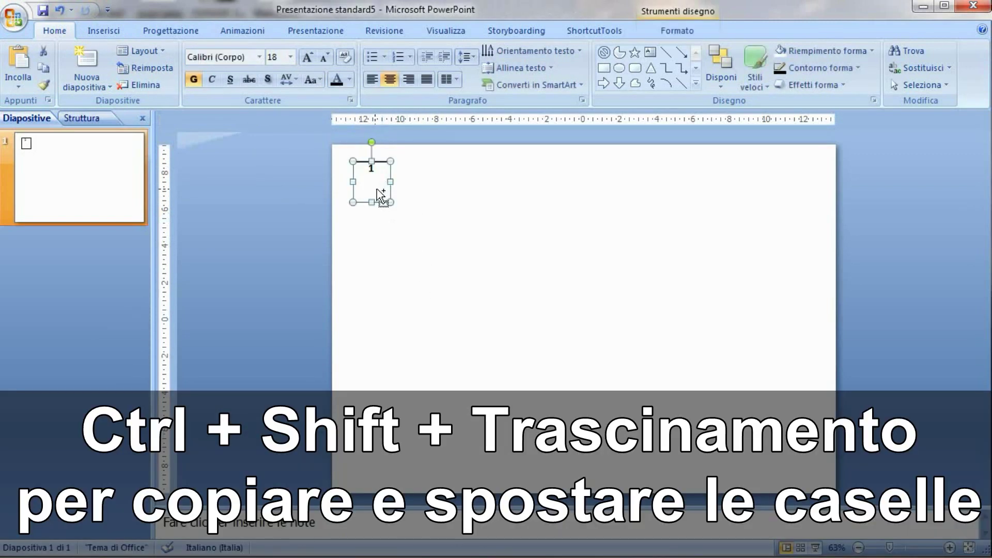
Copy the numbered box into a row of four plus a separate fifth, then open Insert Picture
left_click_drag(380, 195, 484, 187)
left_click(504, 323)
left_click_drag(538, 227, 458, 144)
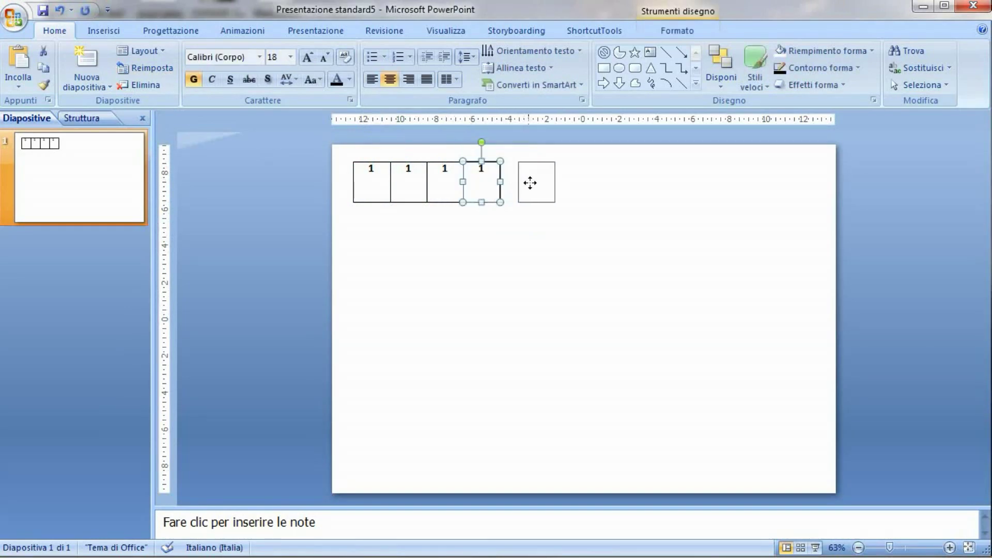
left_click_drag(479, 186, 538, 186)
left_click(100, 32)
left_click(65, 65)
Insert dadi.png, shrink it to 1.58 × 0.97 cm inside the fifth box, and duplicate that box
left_click(454, 156)
double_click(433, 145)
left_click_drag(351, 176, 824, 451)
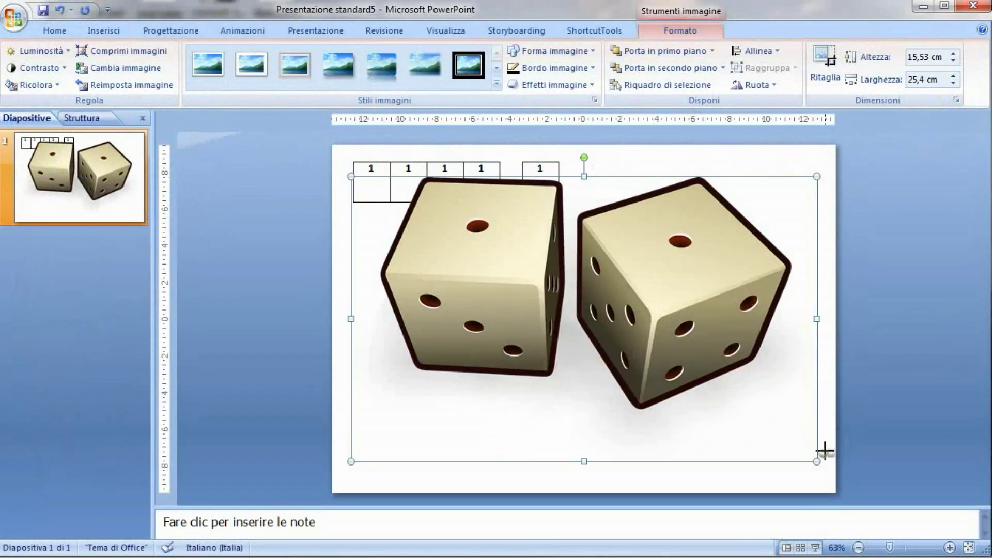
mouse_move(824, 450)
left_mouse_down()
mouse_move(792, 445)
mouse_move(547, 187)
left_mouse_up()
mouse_move(593, 232)
left_mouse_down()
mouse_move(517, 151)
mouse_move(602, 176)
left_mouse_up()
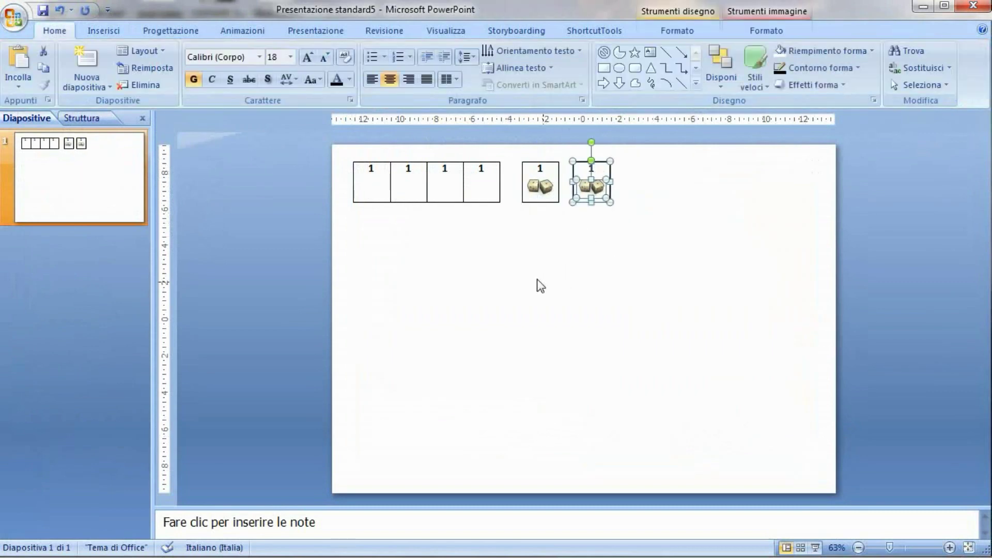
left_click(338, 350)
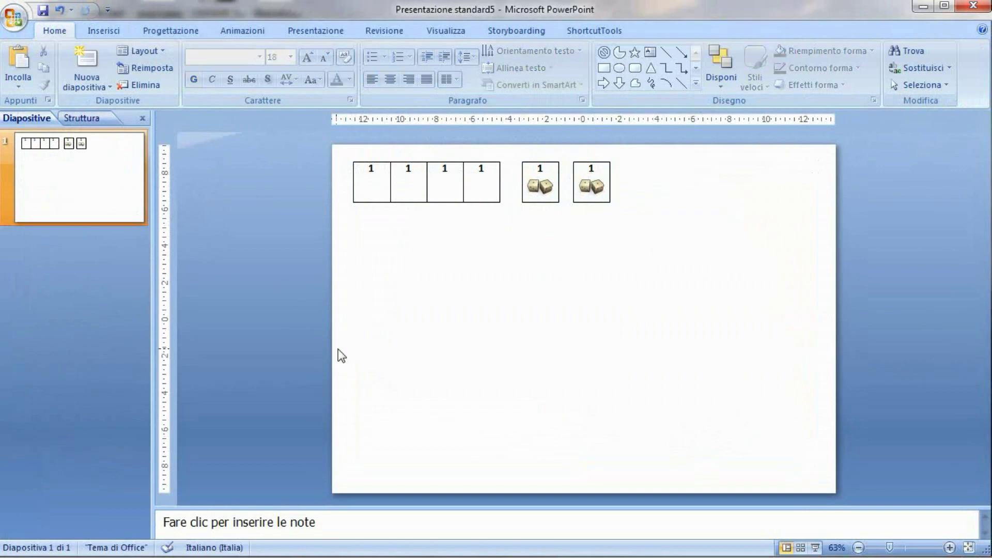
Swap the sixth box's dice for stop.png, shrunk to 1.29 × 1.05 cm to fit the box
left_click(591, 188)
key("Delete")
left_click(101, 32)
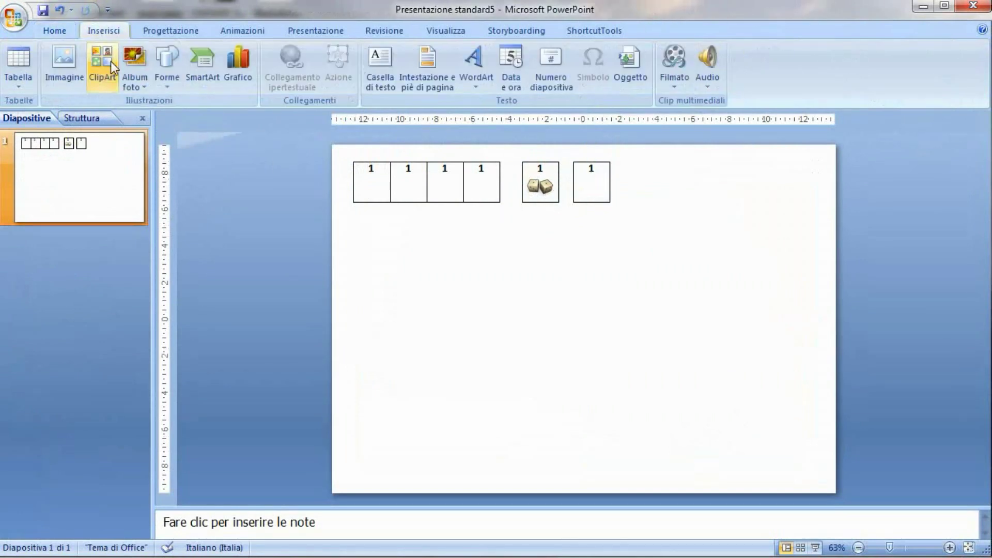
left_click(64, 62)
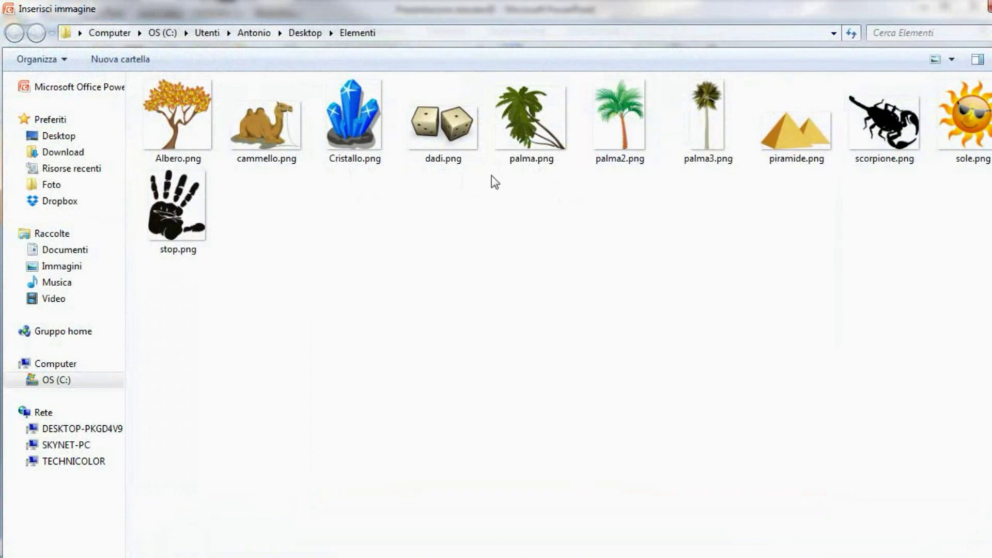
double_click(179, 214)
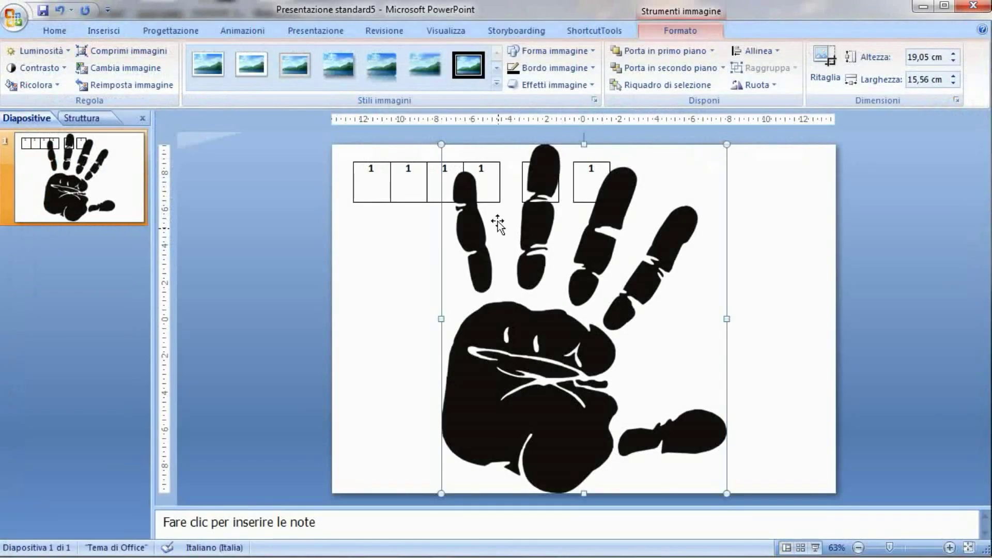
mouse_move(449, 148)
left_mouse_down()
mouse_move(703, 464)
mouse_move(581, 168)
mouse_move(586, 176)
left_mouse_up()
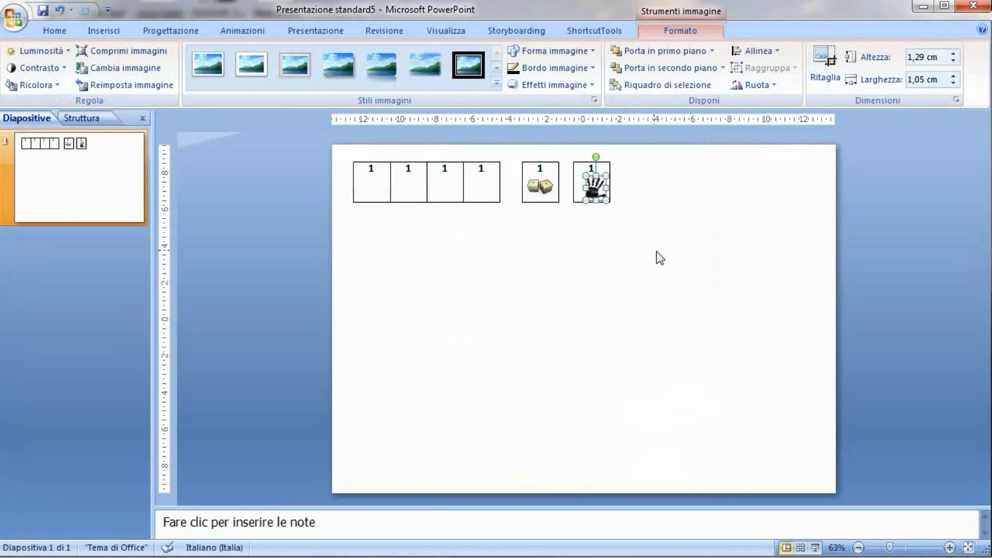
key("ctrl+z")
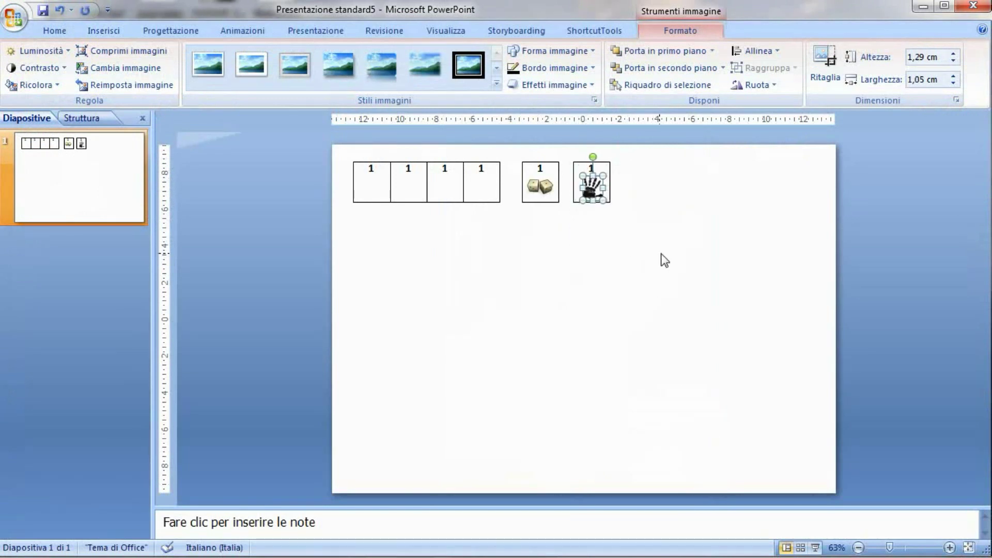
left_click(475, 307)
Copy the four-box row below the original and add boxes under the top row's last box
left_click_drag(316, 144, 511, 245)
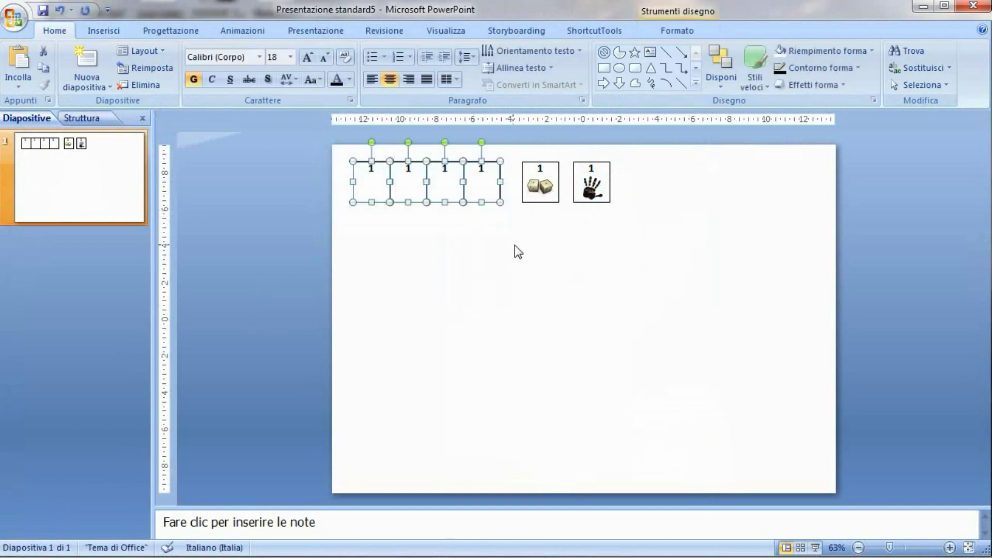
left_click_drag(482, 187, 492, 302)
left_click_drag(519, 364, 459, 282)
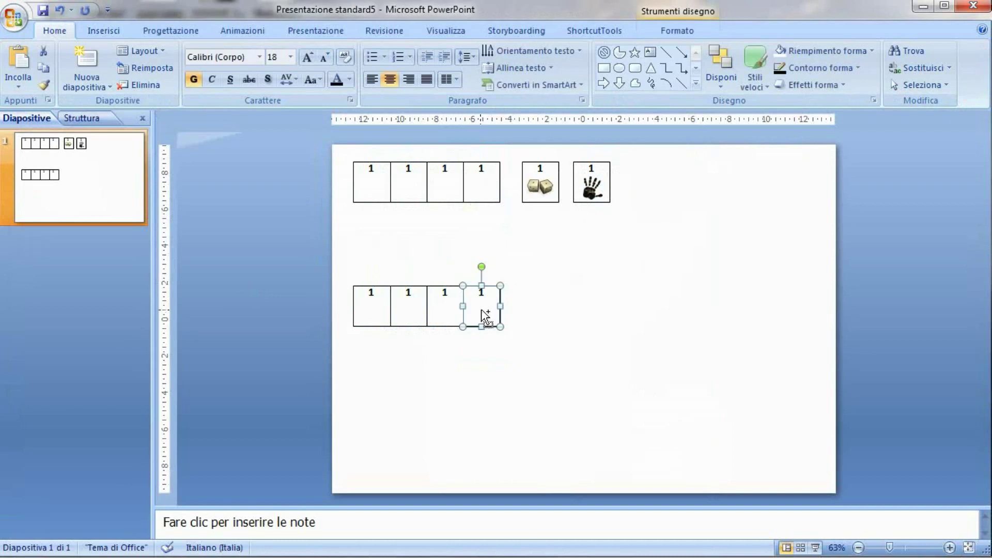
mouse_move(486, 314)
left_mouse_down()
mouse_move(483, 234)
mouse_move(487, 276)
left_mouse_up()
mouse_move(533, 340)
left_mouse_down()
mouse_move(350, 302)
mouse_move(335, 289)
left_mouse_up()
left_click_drag(376, 316, 377, 313)
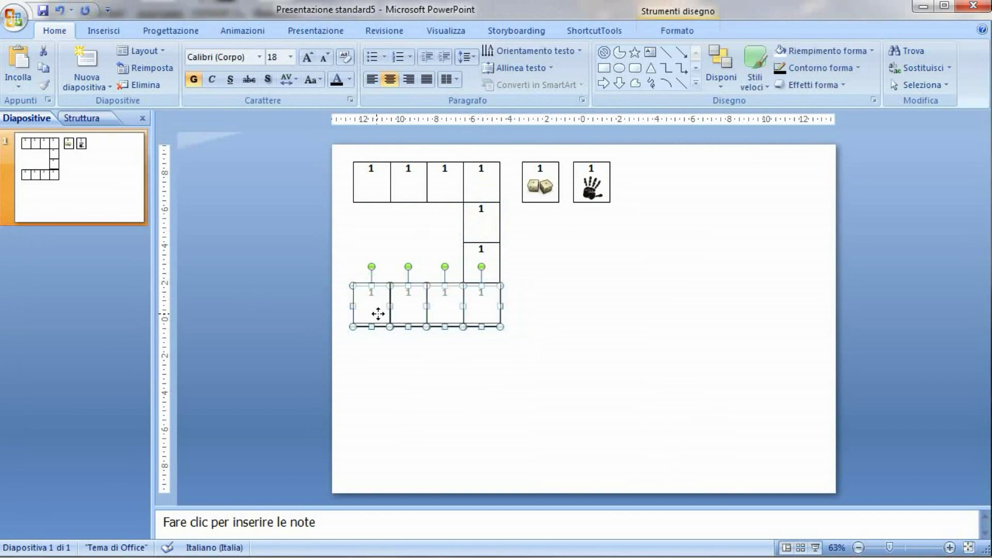
left_click(382, 356)
left_click_drag(333, 255, 399, 353)
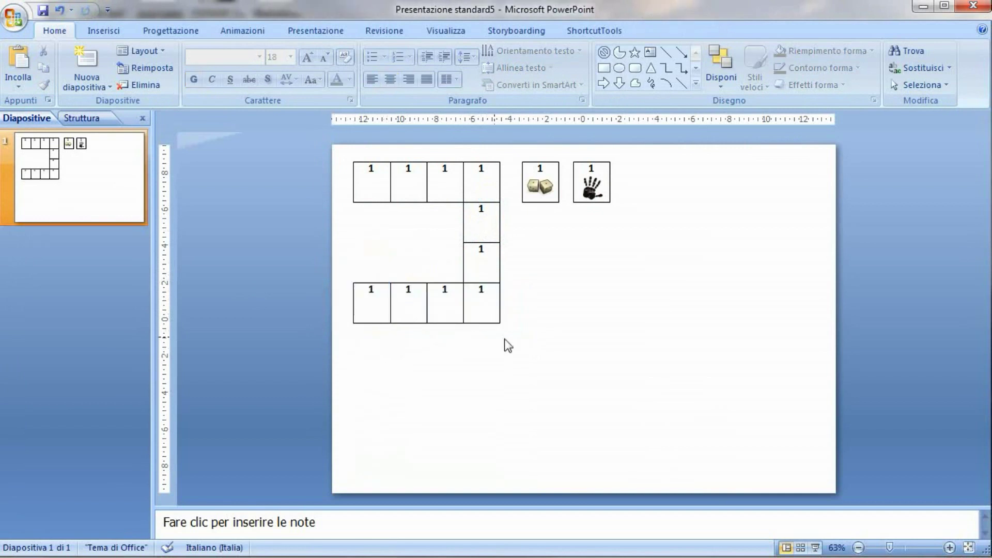
Build a nine-box bottom row lower down and copy the column to its right end
left_click_drag(521, 356, 462, 202)
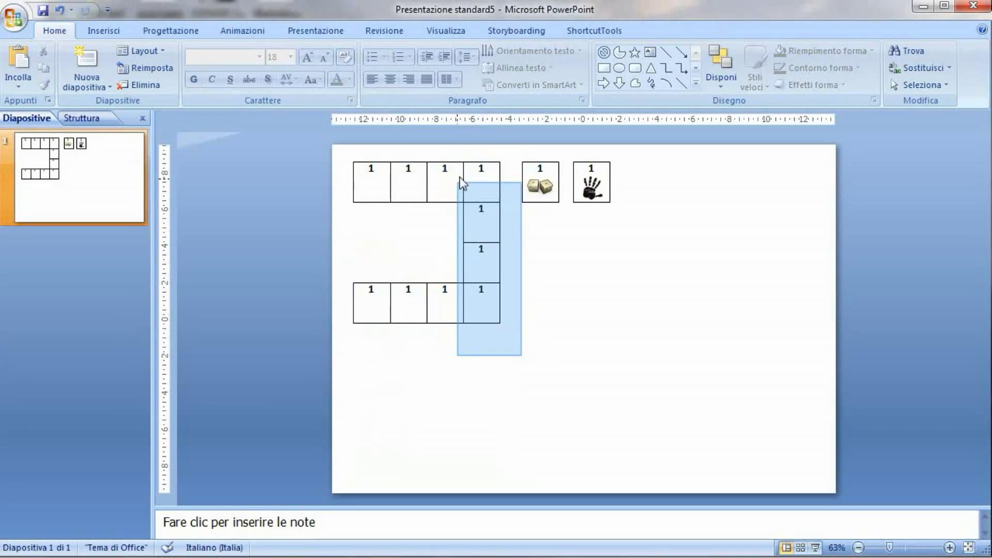
mouse_move(462, 202)
left_mouse_down()
mouse_move(454, 155)
mouse_move(476, 347)
mouse_move(362, 343)
left_mouse_up()
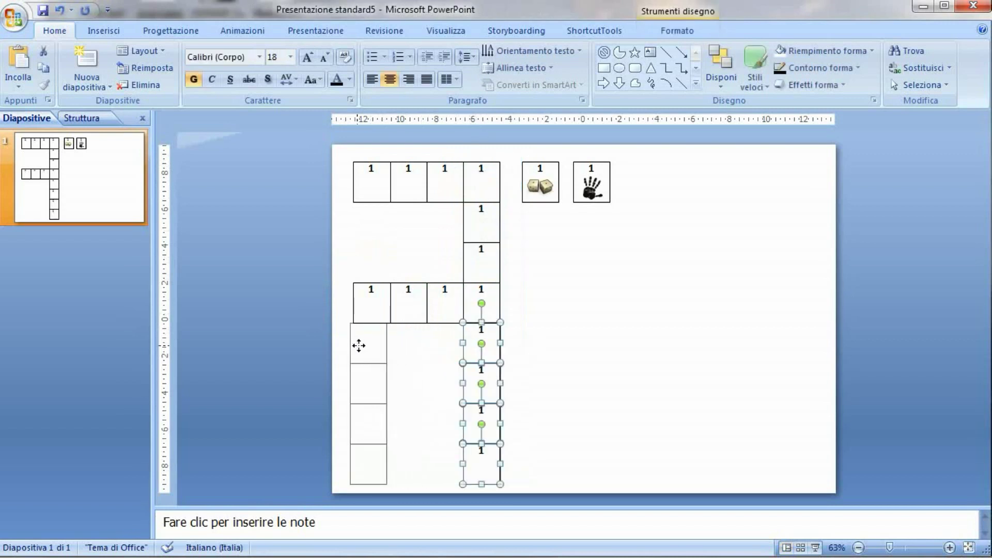
left_click_drag(524, 343, 309, 262)
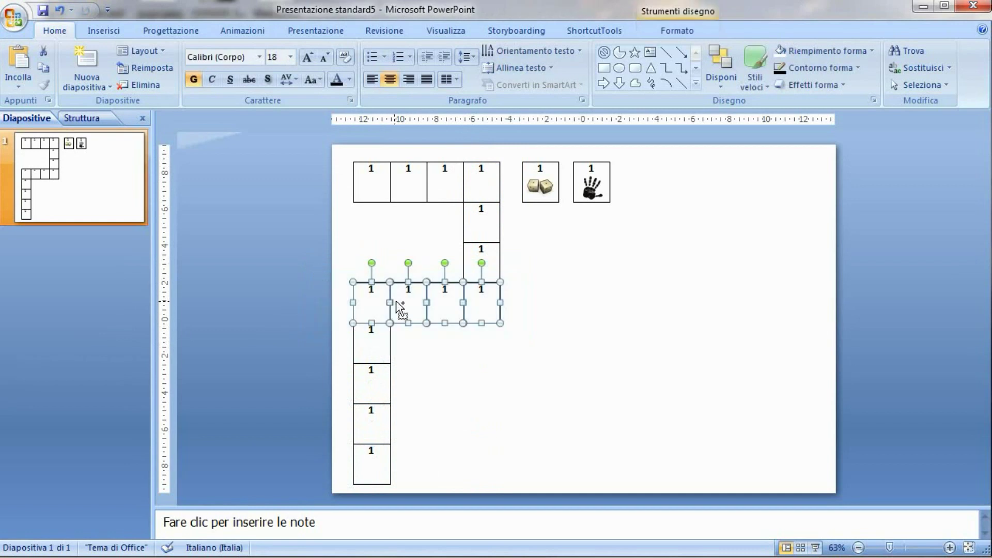
mouse_move(412, 313)
left_mouse_down()
mouse_move(406, 392)
mouse_move(442, 473)
mouse_move(558, 468)
left_mouse_up()
left_click_drag(327, 266, 393, 498)
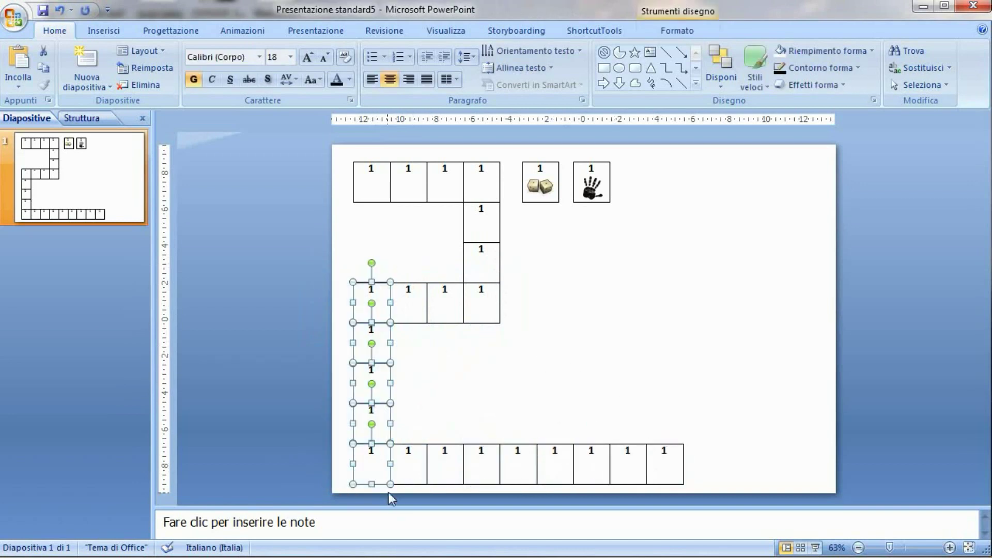
mouse_move(372, 468)
left_mouse_down()
mouse_move(733, 467)
mouse_move(665, 431)
left_mouse_up()
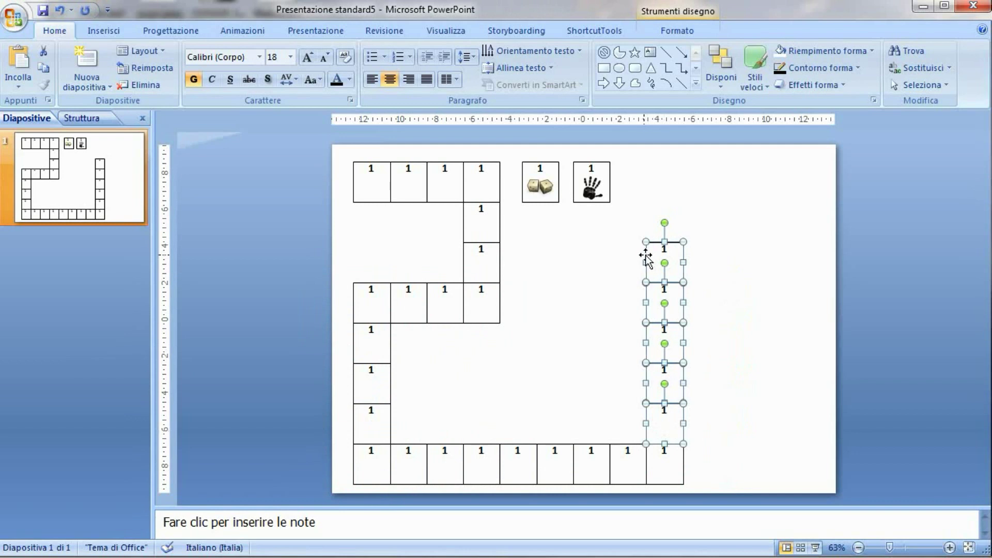
Copy the four-cell middle row to the top of the right column, flush against it
left_click(628, 252)
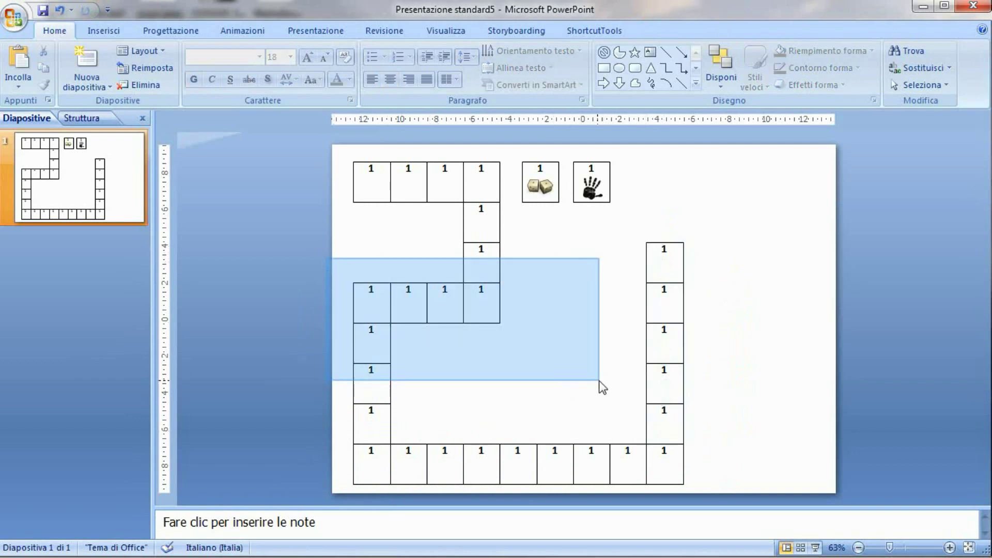
left_click_drag(327, 264, 603, 388)
left_click(311, 296)
left_click_drag(288, 260, 547, 338)
left_click_drag(483, 308, 806, 272)
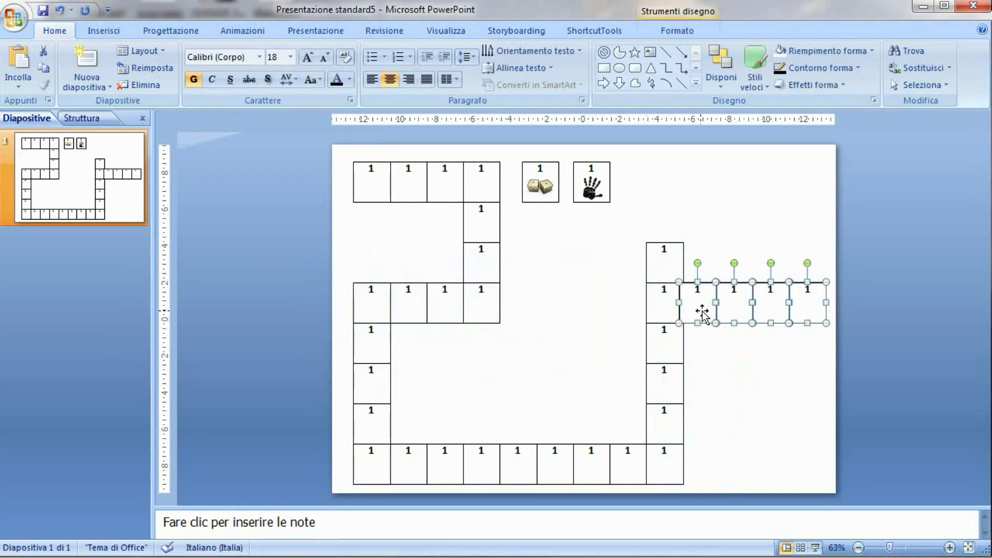
left_click_drag(702, 312, 709, 277)
key("Left")
key("Left")
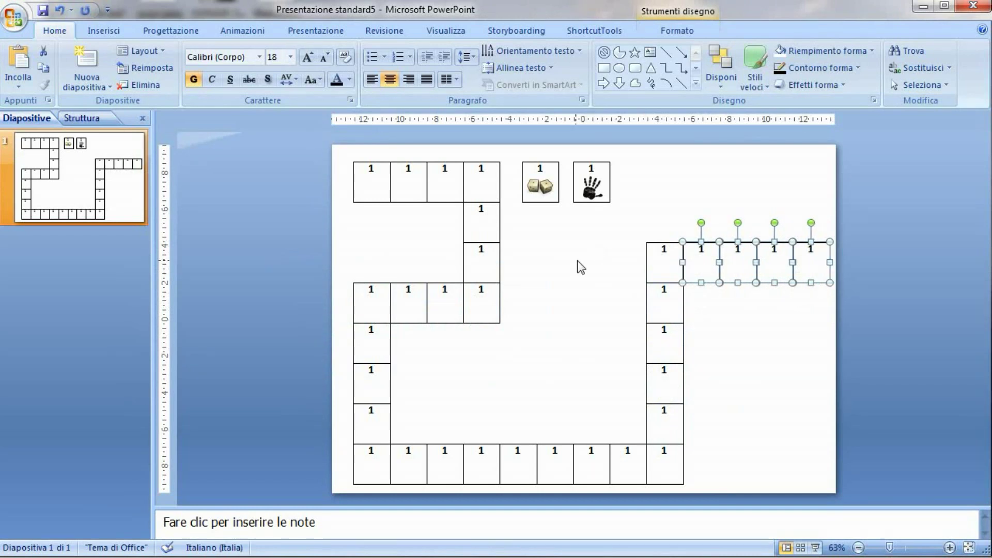
left_click(602, 279)
Copy the right column to the slide's right edge and line it up with the row
mouse_move(604, 226)
left_mouse_down()
mouse_move(693, 429)
mouse_move(691, 488)
left_mouse_up()
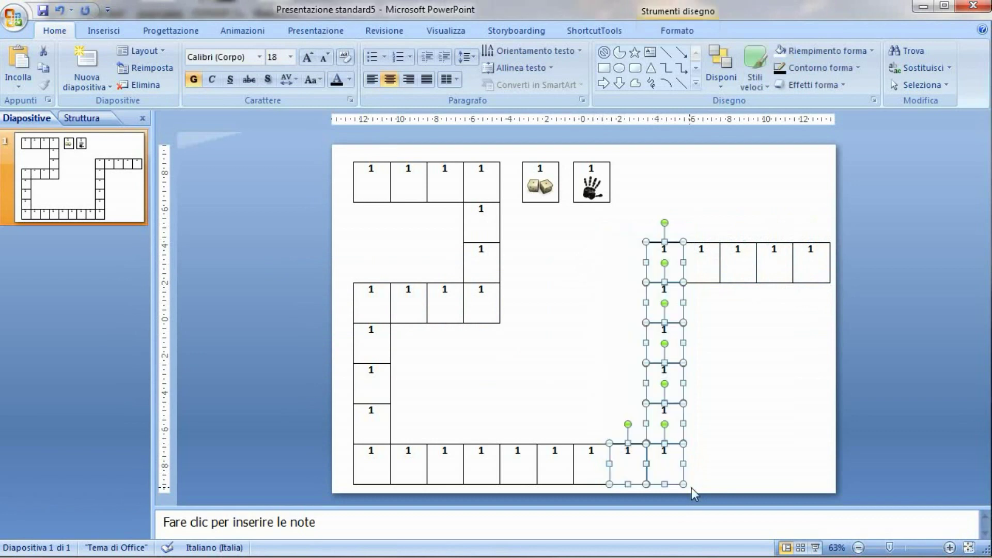
left_click_drag(611, 273, 740, 551)
left_click_drag(652, 304, 797, 300)
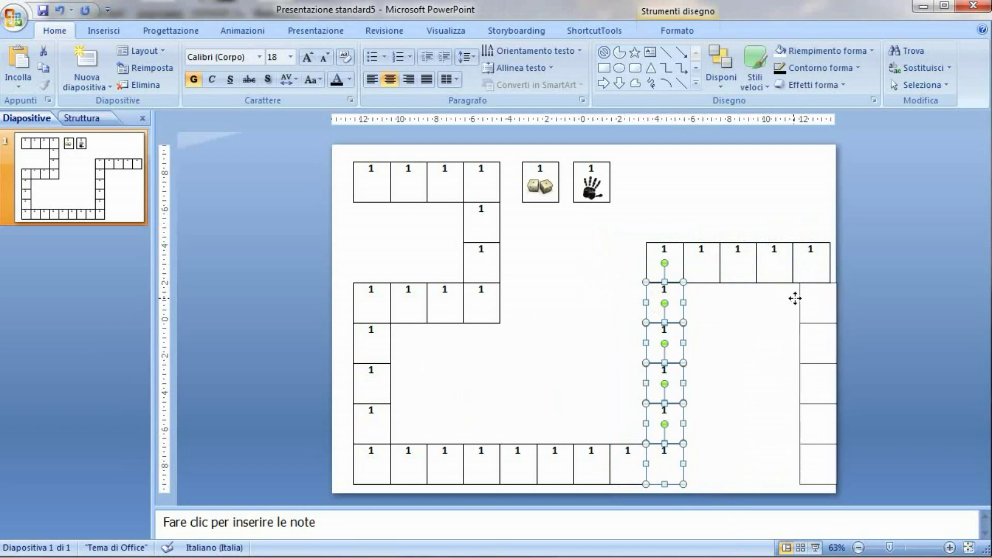
left_click_drag(792, 297, 798, 304)
key("ctrl+Right")
key("ctrl+Right")
key("ctrl+Right")
key("ctrl+Right")
left_click(715, 381)
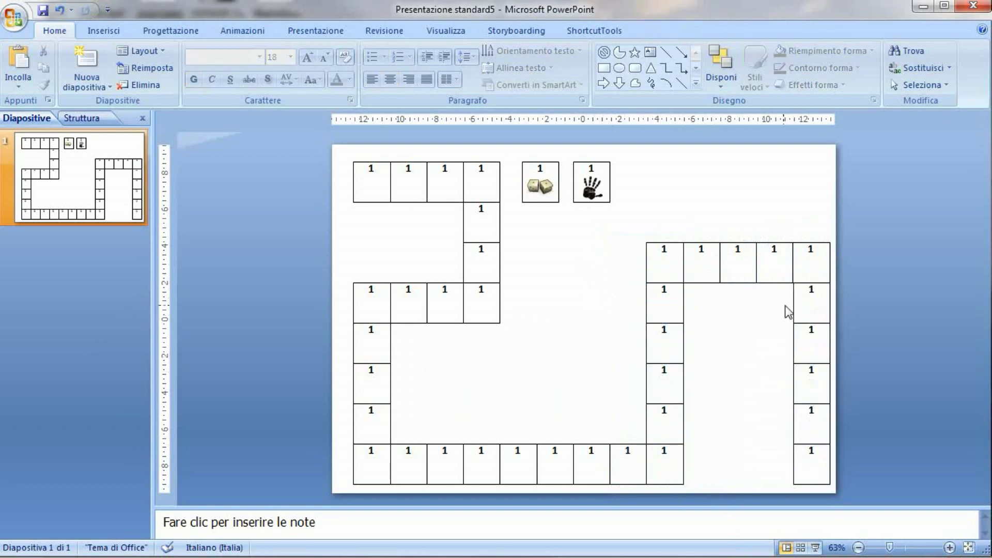
left_click_drag(859, 510, 758, 268)
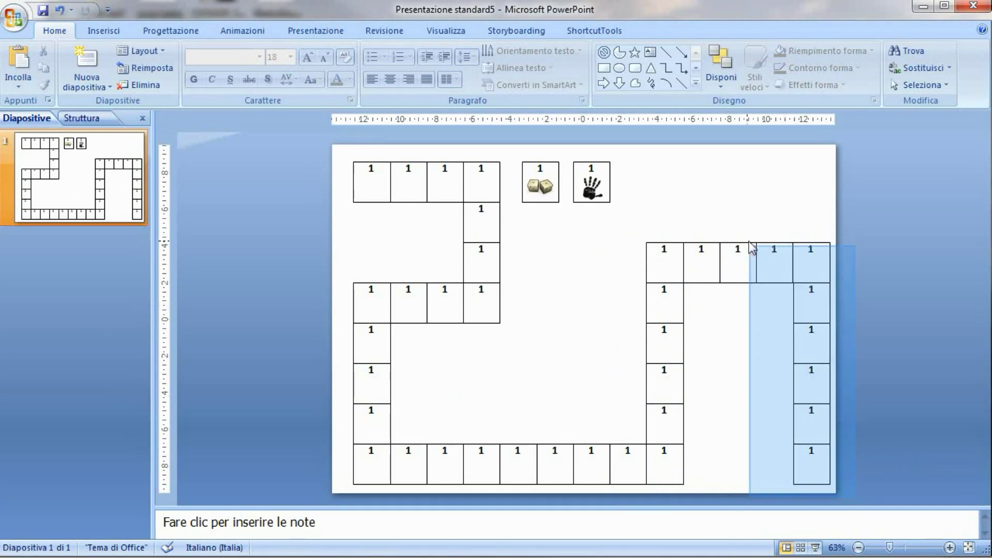
key("ctrl+Left")
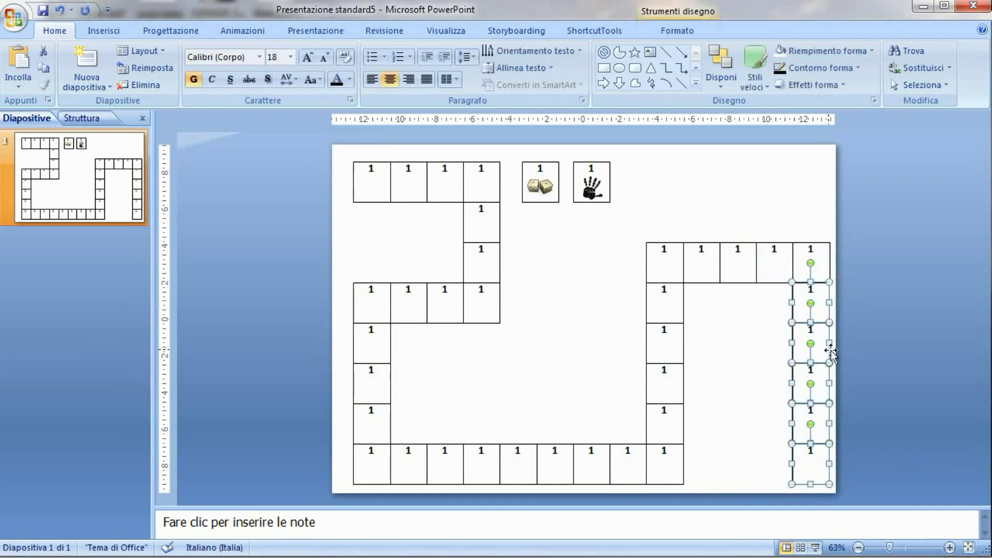
left_click(767, 387)
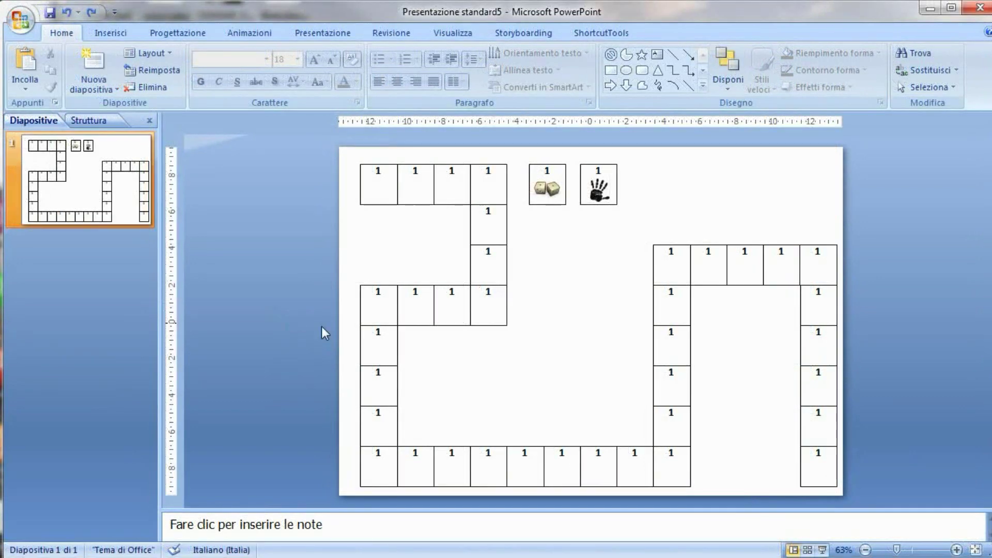
Delete cells in the middle row, bottom row, right column and top-right row to leave gaps
left_click_drag(392, 269, 447, 353)
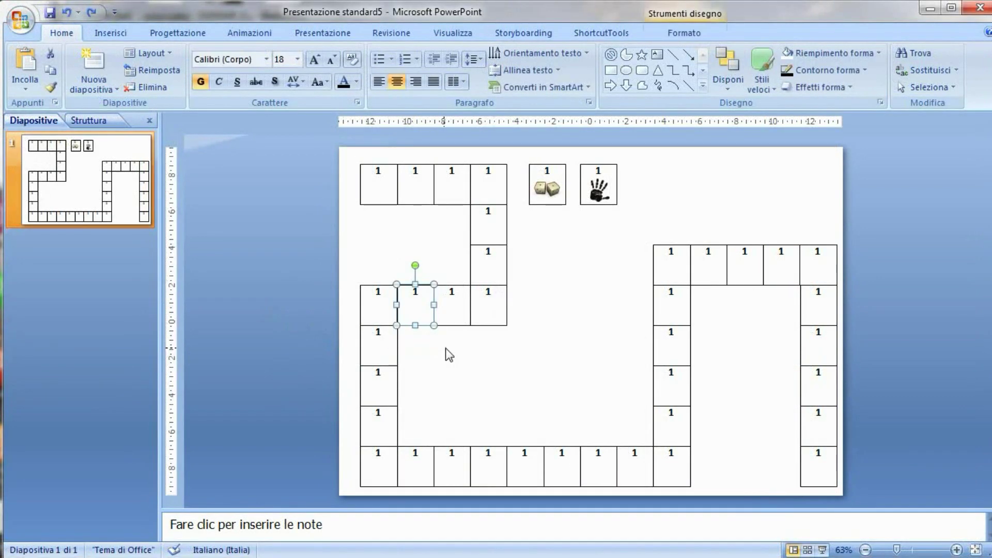
key("Delete")
left_click_drag(430, 416, 510, 498)
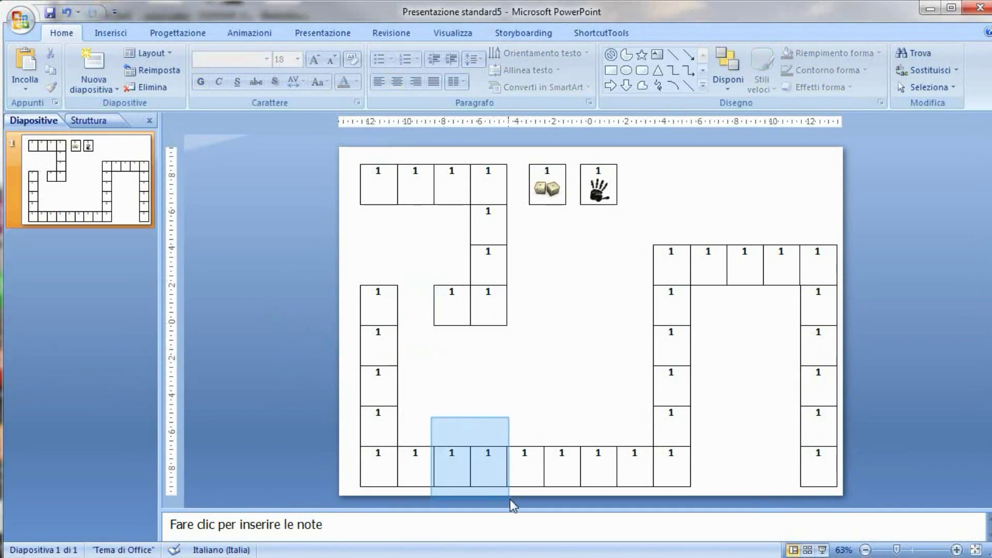
key("Delete")
left_click_drag(622, 312, 722, 383)
key("Delete")
left_click_drag(716, 216, 784, 319)
key("Delete")
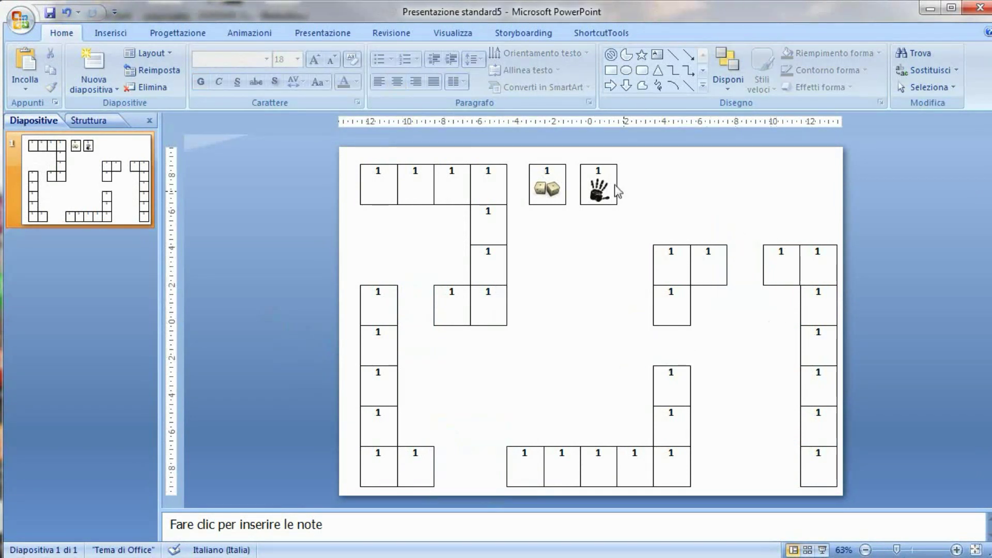
Move the dice square into the middle-row gap
left_click_drag(527, 153, 591, 236)
left_click_drag(565, 196, 434, 312)
key("ctrl+z")
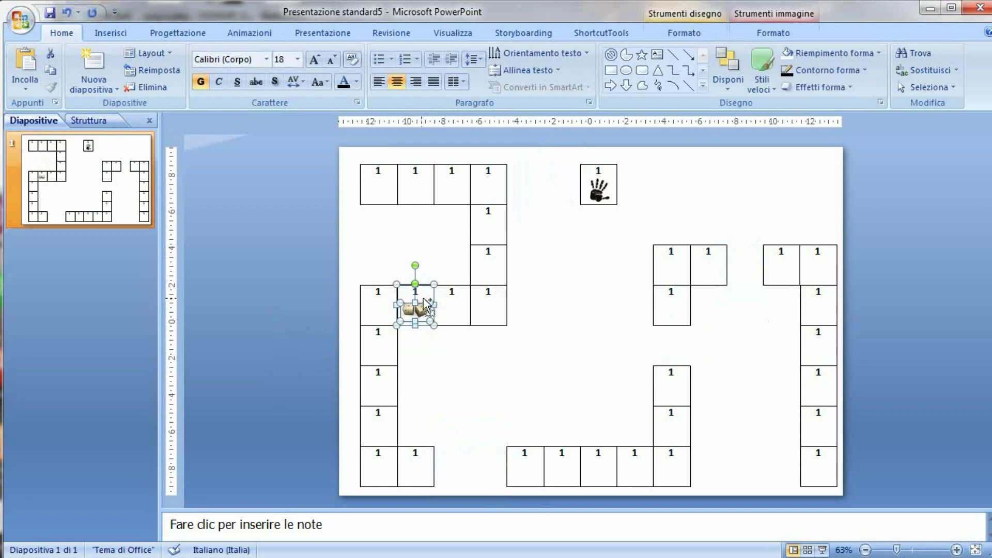
Copy dice into the right-column and bottom-row gaps, and hands into the top-right and bottom-row gaps
mouse_move(426, 304)
left_mouse_down()
mouse_move(617, 305)
mouse_move(682, 335)
left_mouse_up()
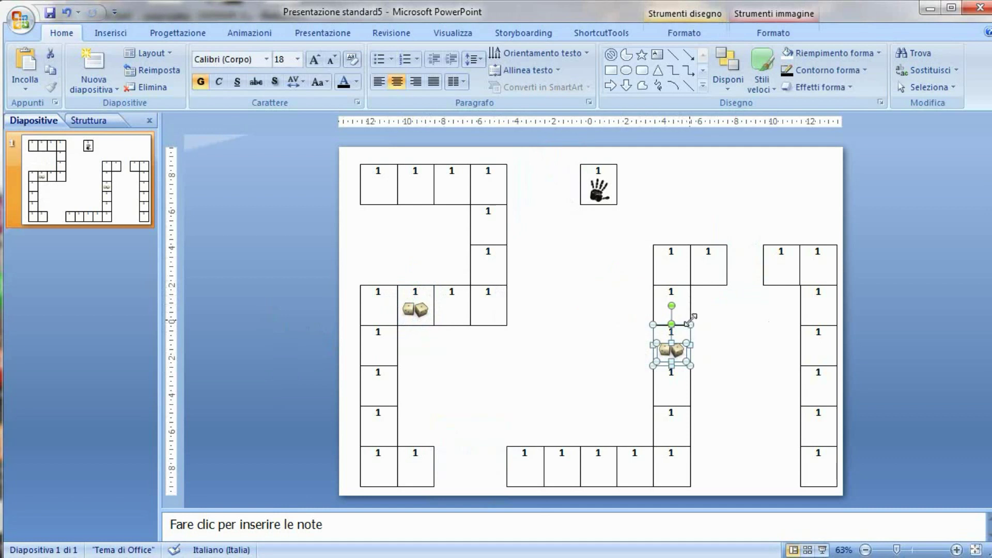
mouse_move(689, 341)
left_mouse_down()
mouse_move(505, 341)
mouse_move(511, 461)
left_mouse_up()
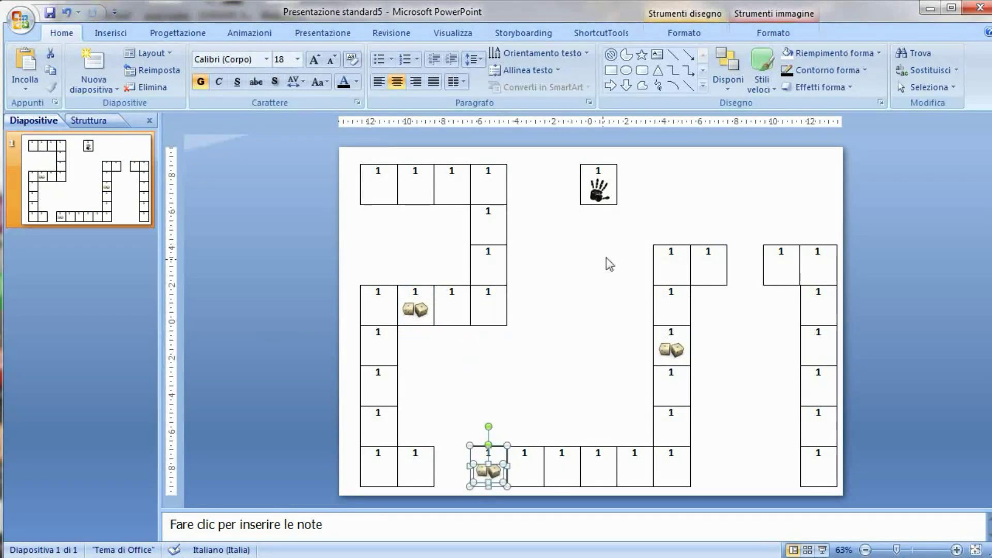
left_click(599, 184)
mouse_move(612, 175)
left_mouse_down()
mouse_move(757, 177)
mouse_move(758, 254)
left_mouse_up()
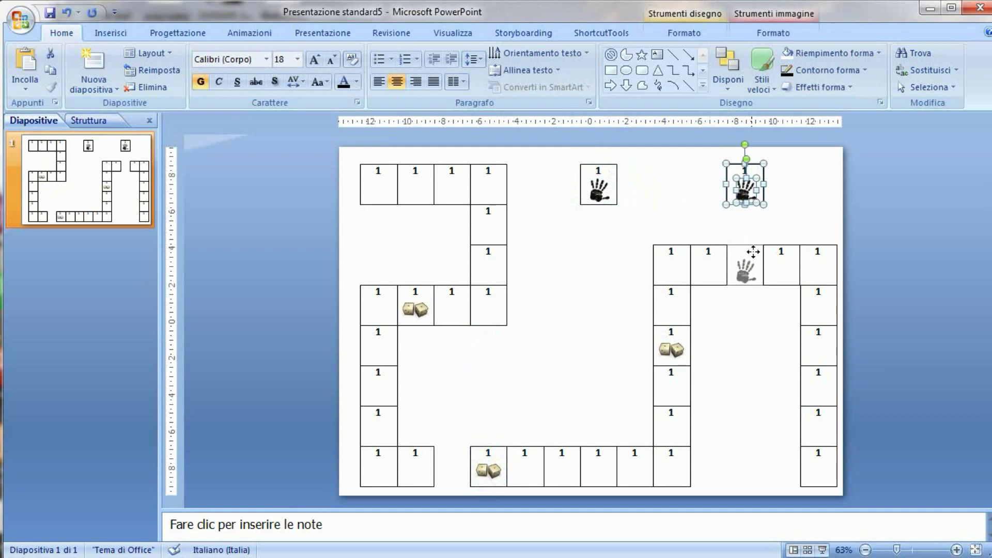
left_click_drag(546, 159, 631, 233)
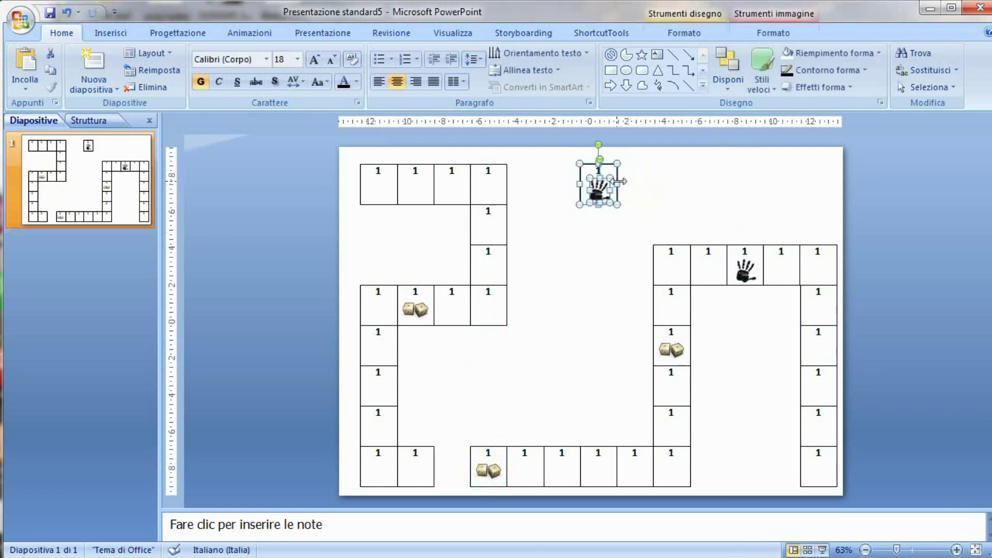
left_click_drag(619, 196, 471, 469)
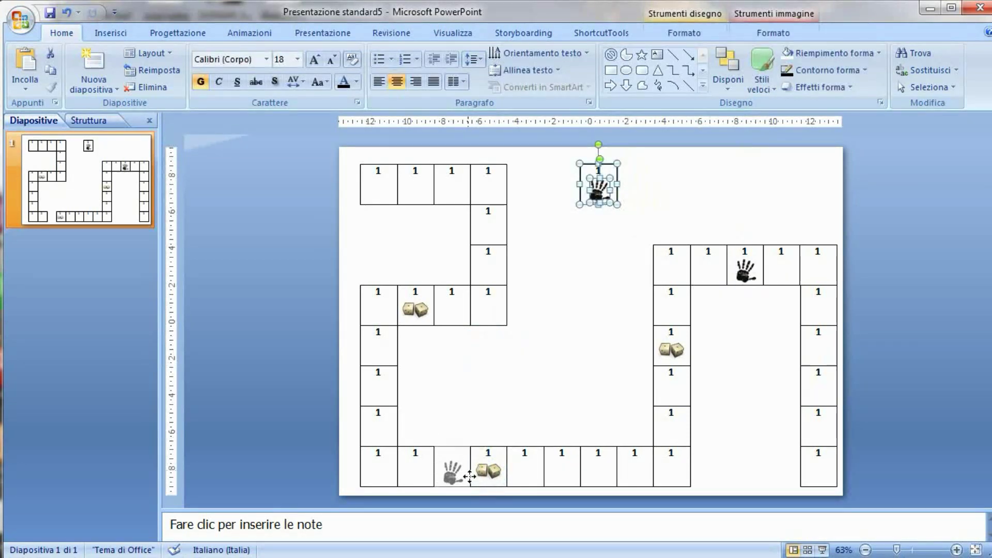
left_click_drag(470, 470, 471, 473)
left_click(272, 210)
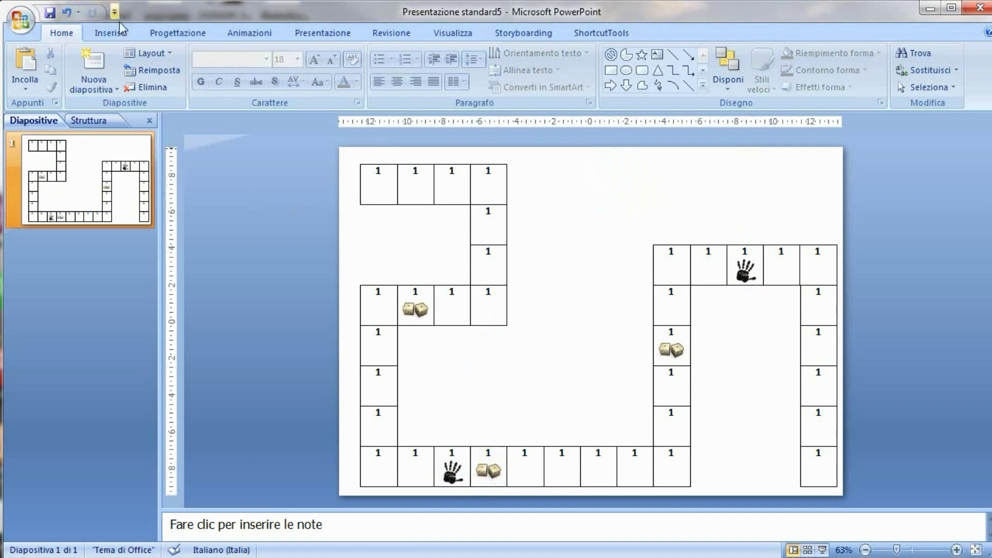
Draw a blue right-arrow shape inside the top-left cell as the start marker
left_click(110, 32)
left_click(174, 67)
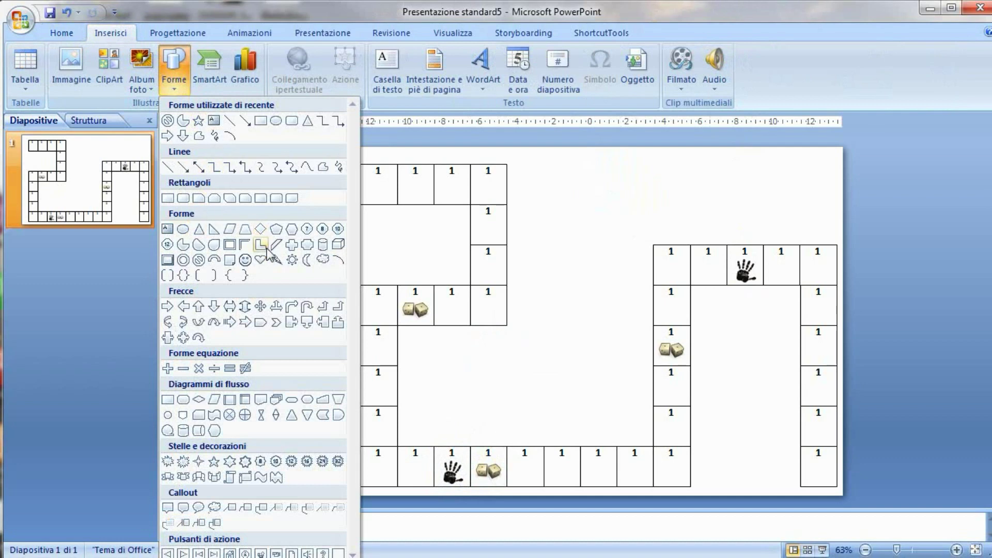
left_click(169, 309)
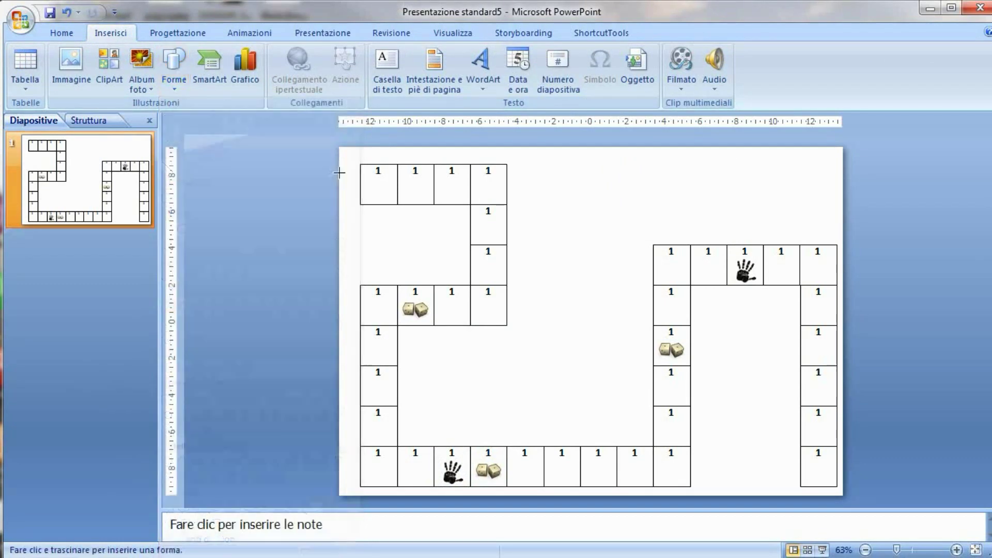
left_click_drag(367, 182, 389, 200)
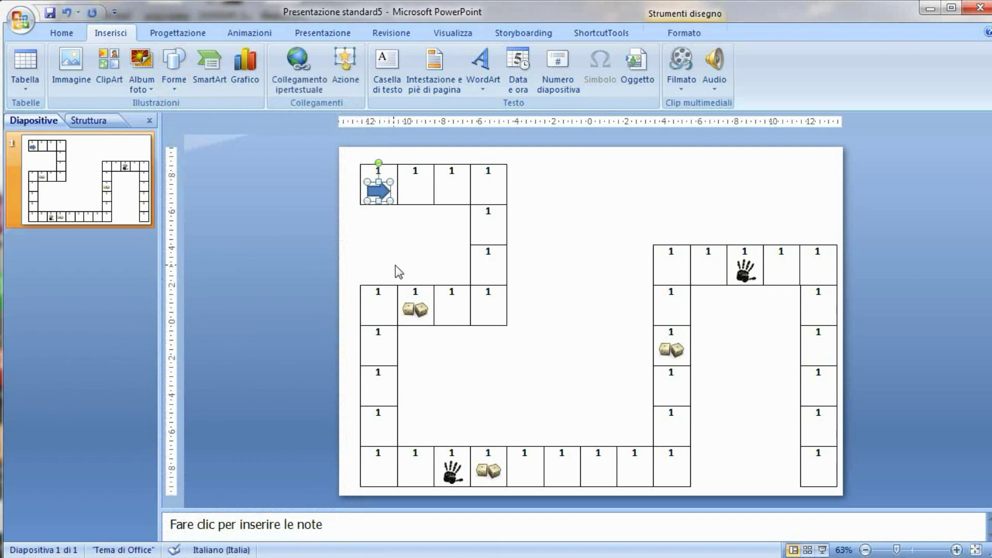
left_click(420, 172)
Number the early path cells consecutively from 2 through 10
type("2")
double_click(451, 170)
type("3")
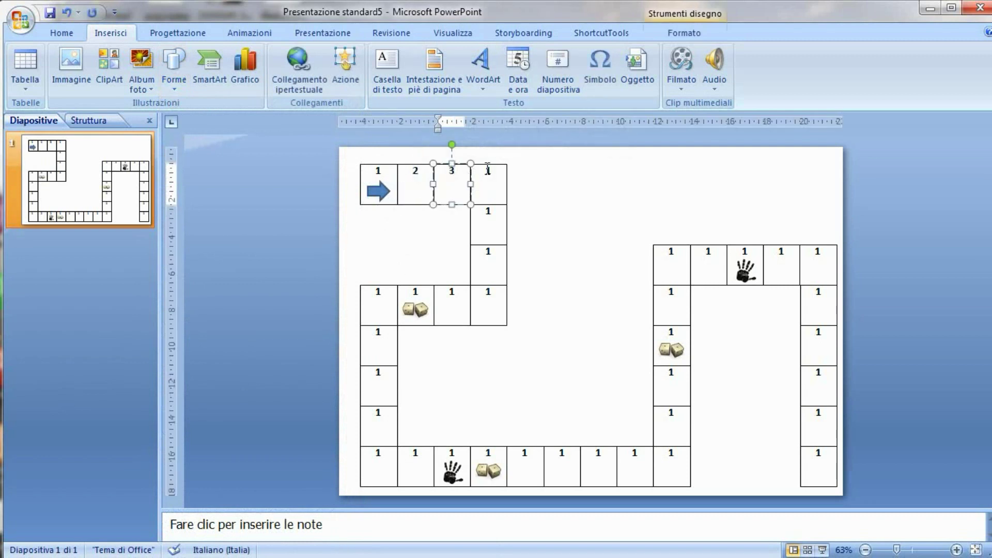
double_click(488, 170)
double_click(488, 213)
type("5")
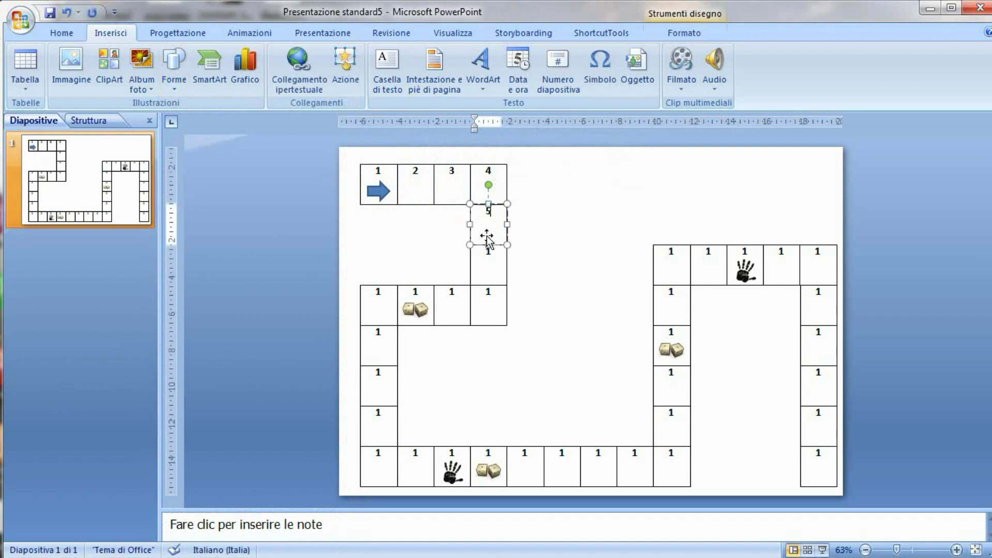
double_click(488, 252)
type("6")
left_click(491, 296)
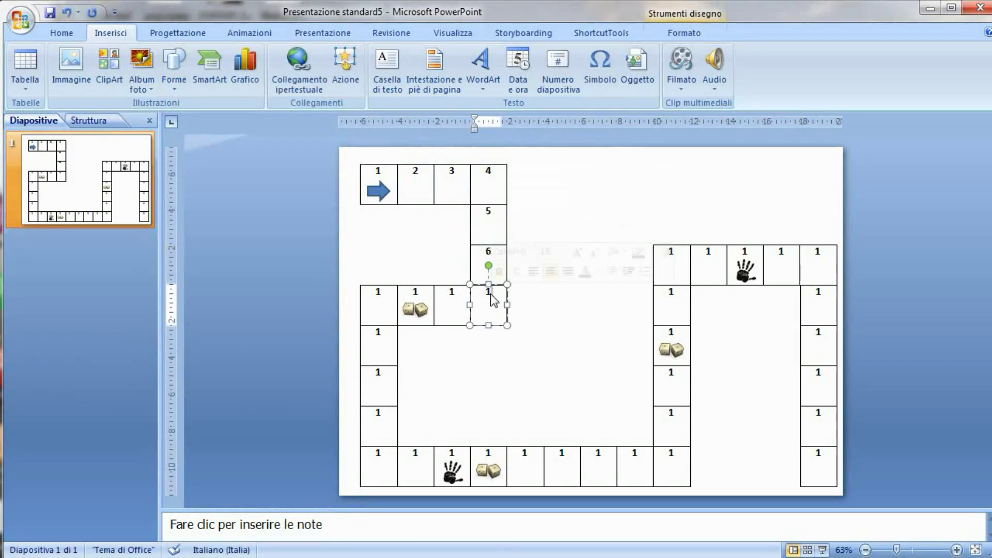
type("7")
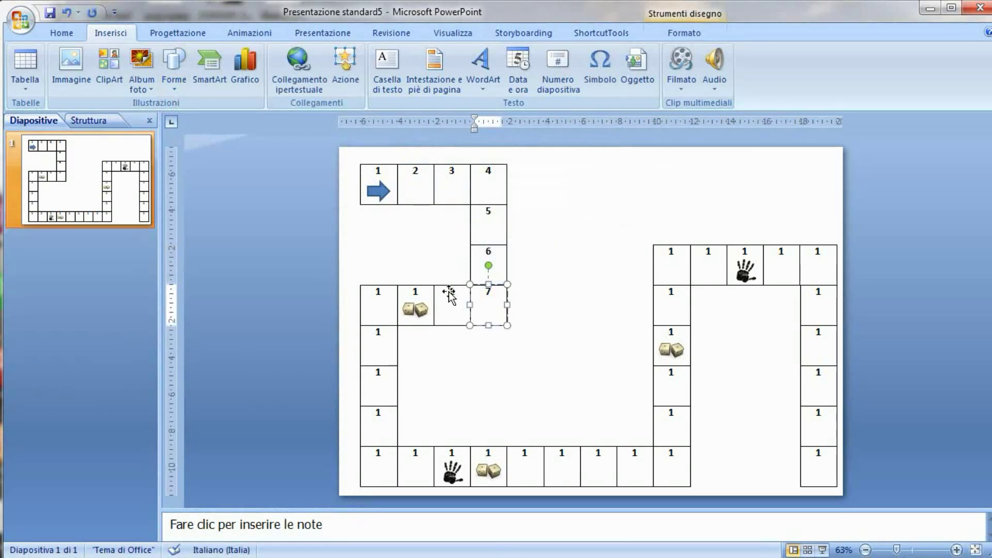
left_click(451, 292)
type("8")
left_click(418, 292)
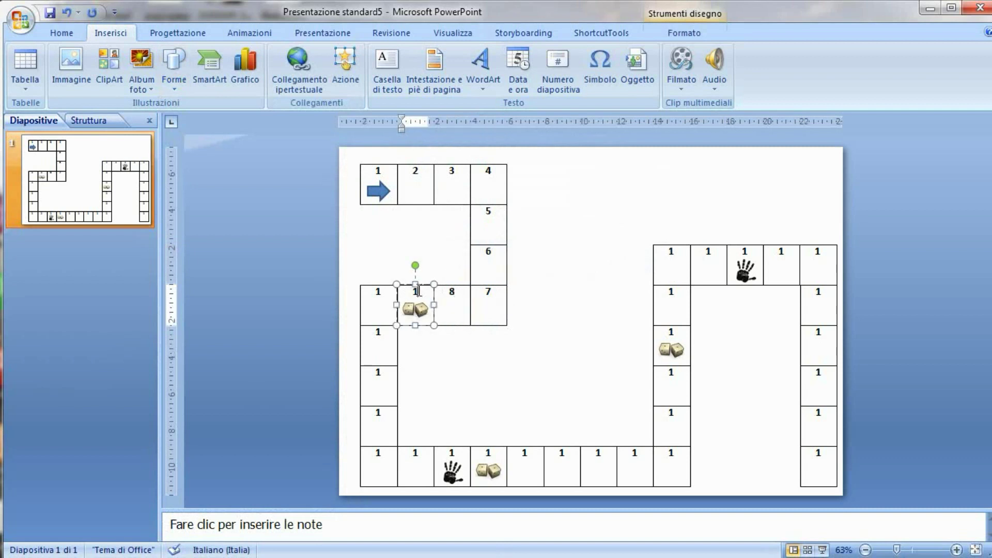
type("9")
left_click(384, 293)
type("0")
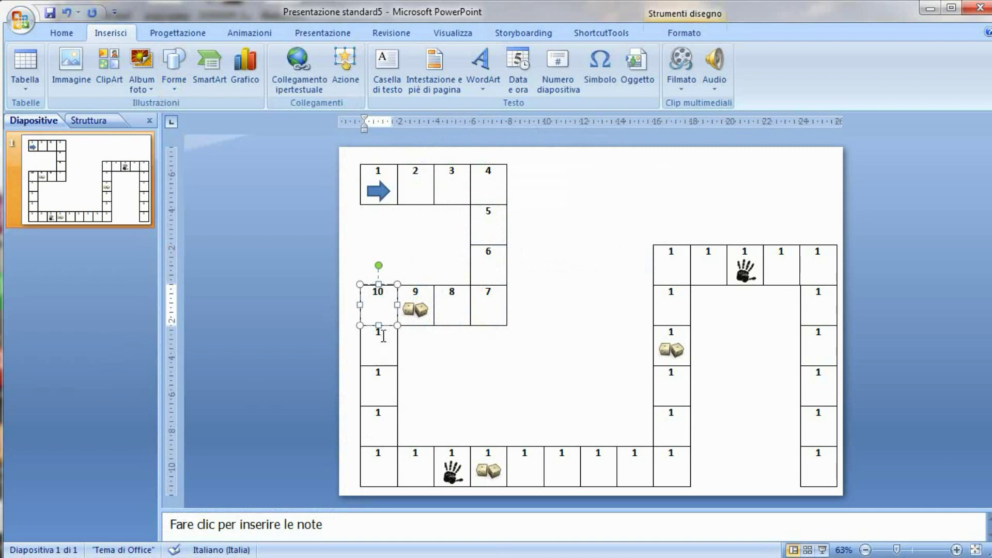
Number the left column and bottom row cells 11 through 18
left_click(385, 346)
type("1")
left_click(383, 376)
type("2")
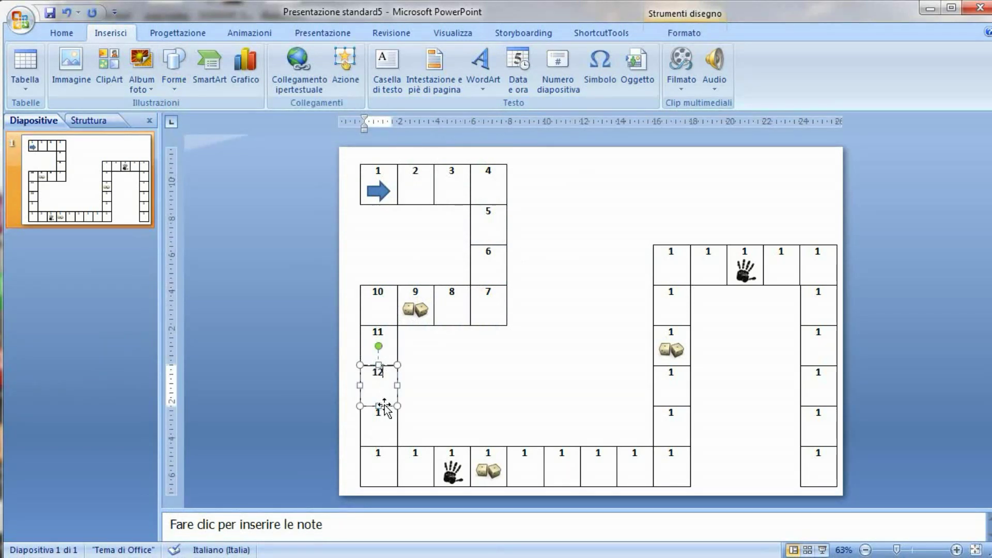
left_click(383, 415)
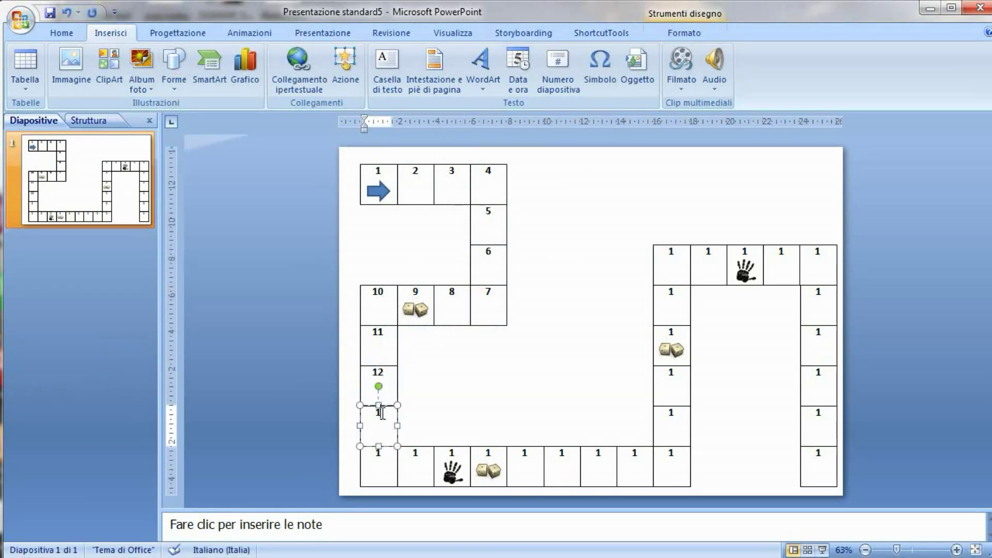
left_click(383, 452)
type("4")
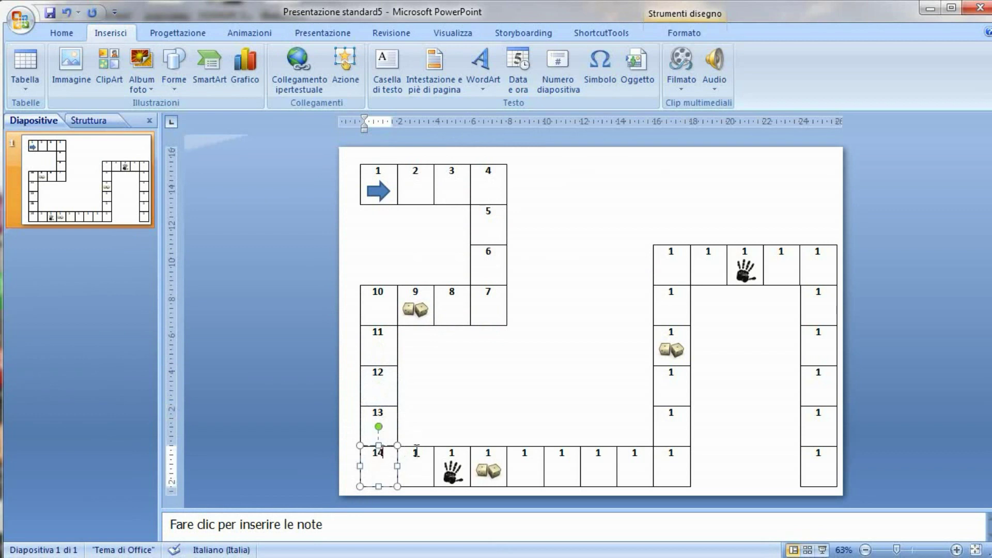
left_click(418, 453)
type("5")
left_click(456, 453)
type("6")
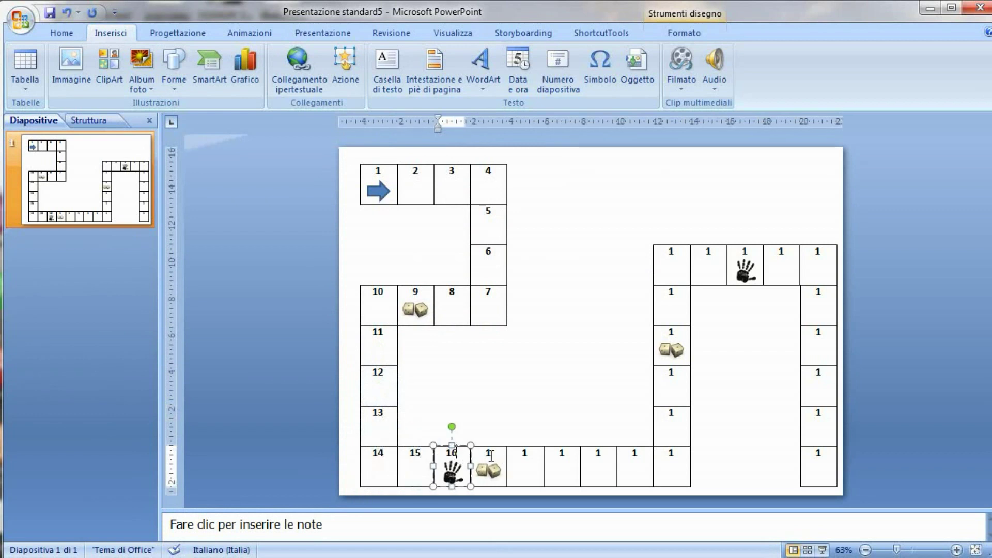
left_click(491, 453)
type("7")
left_click(528, 451)
type("8")
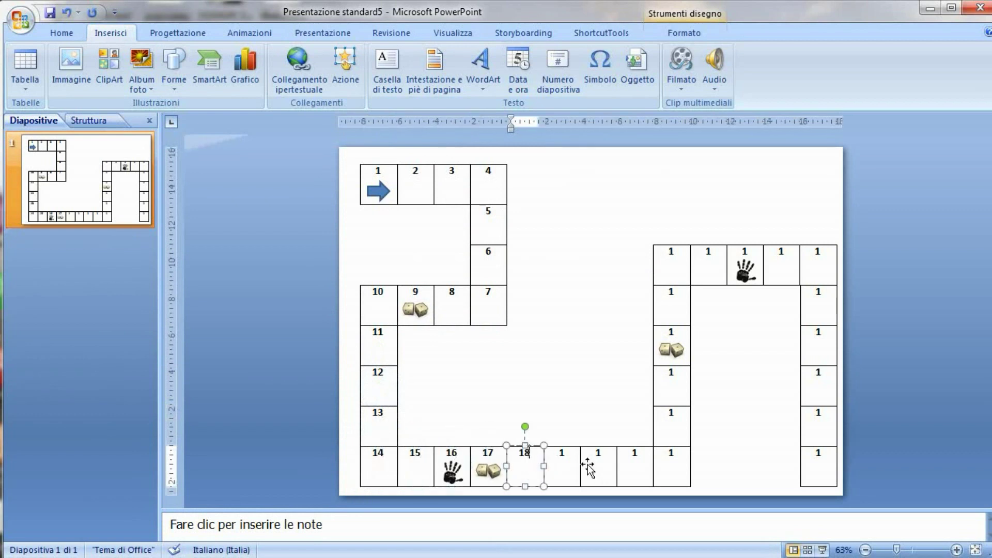
Number the next cells 19 through 24, around the bottom corner and upward
left_click(564, 456)
type("9")
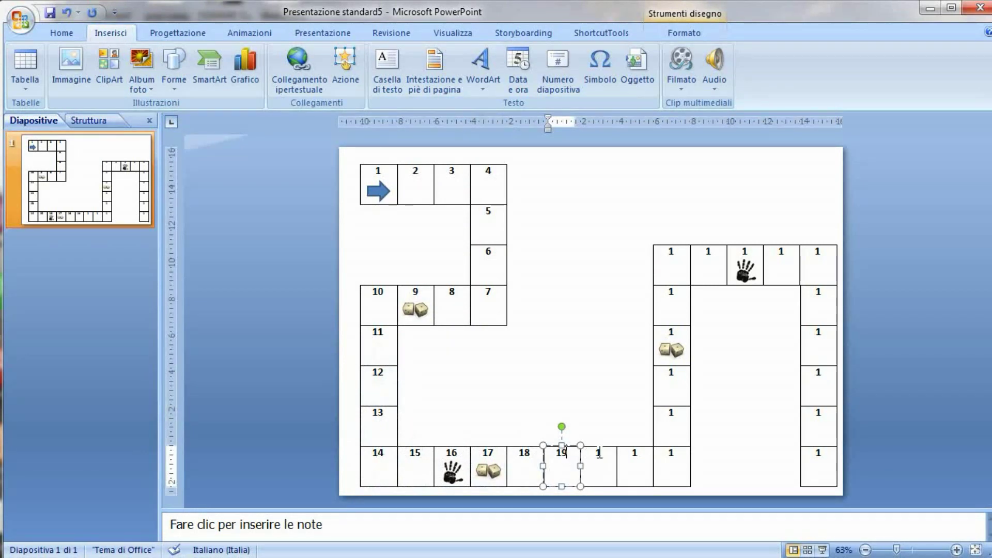
left_click(600, 454)
key("BackSpace")
type("20")
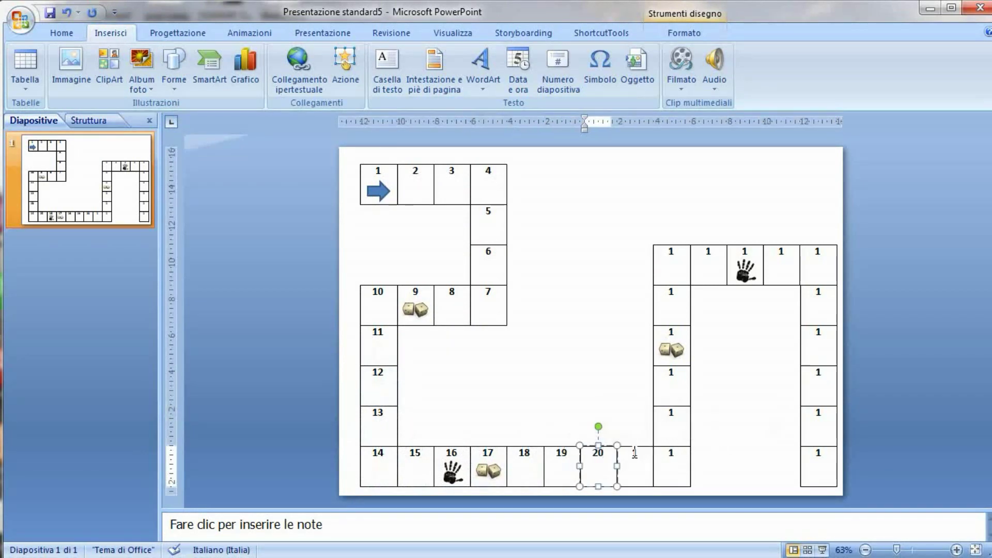
left_click(635, 453)
type("2")
left_click(673, 456)
key("BackSpace")
type("22")
left_click(671, 413)
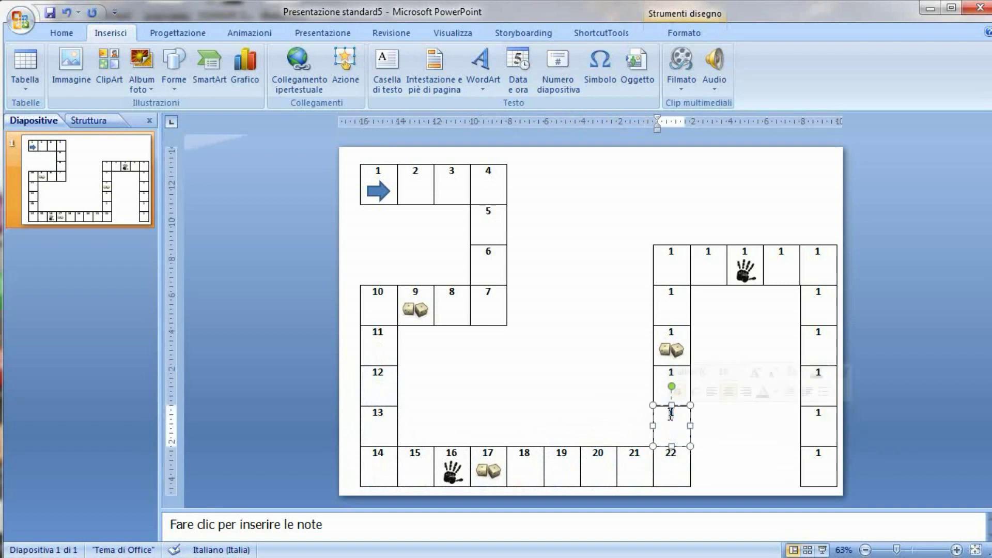
type("23")
left_click(673, 377)
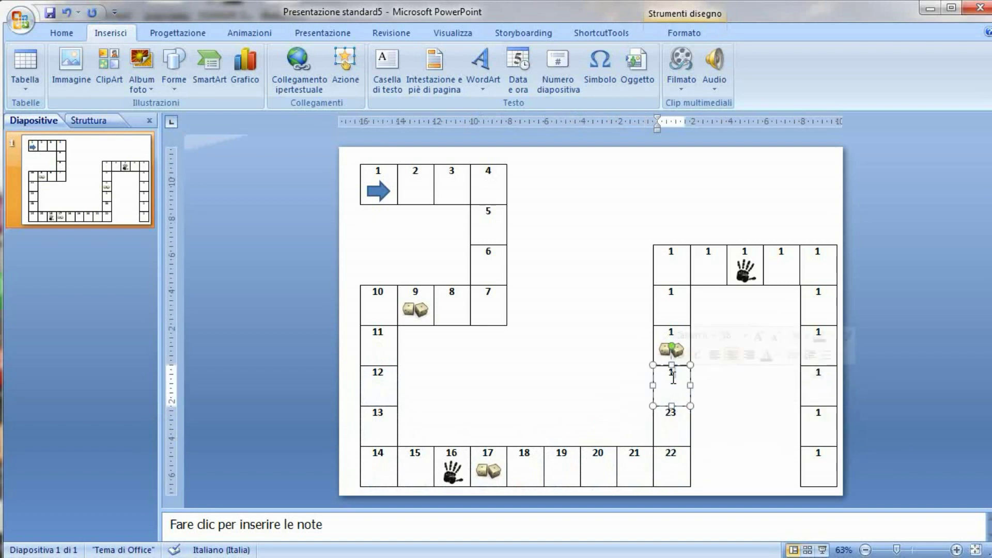
key("BackSpace")
type("24")
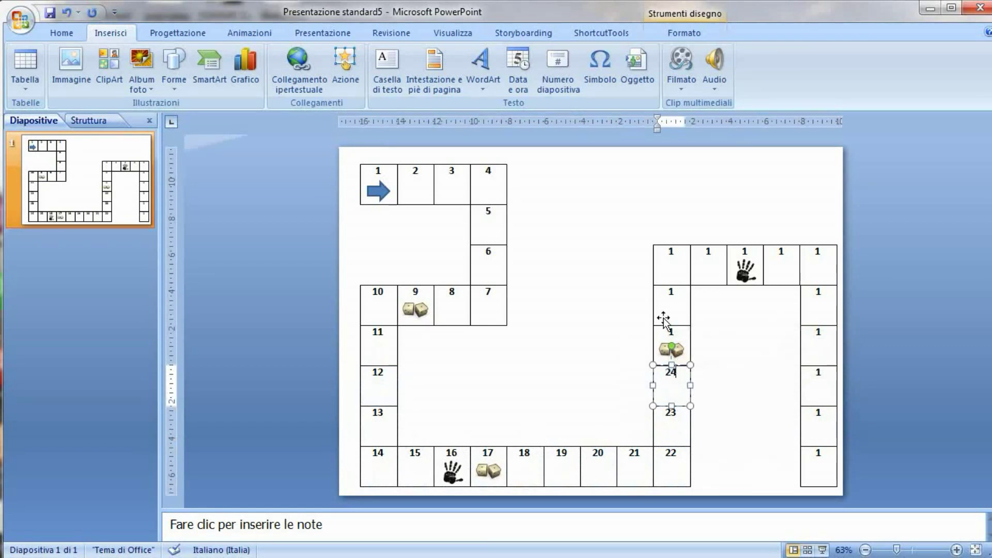
Number cells 25 through 30 up the column and along the top right
left_click(671, 333)
type("25")
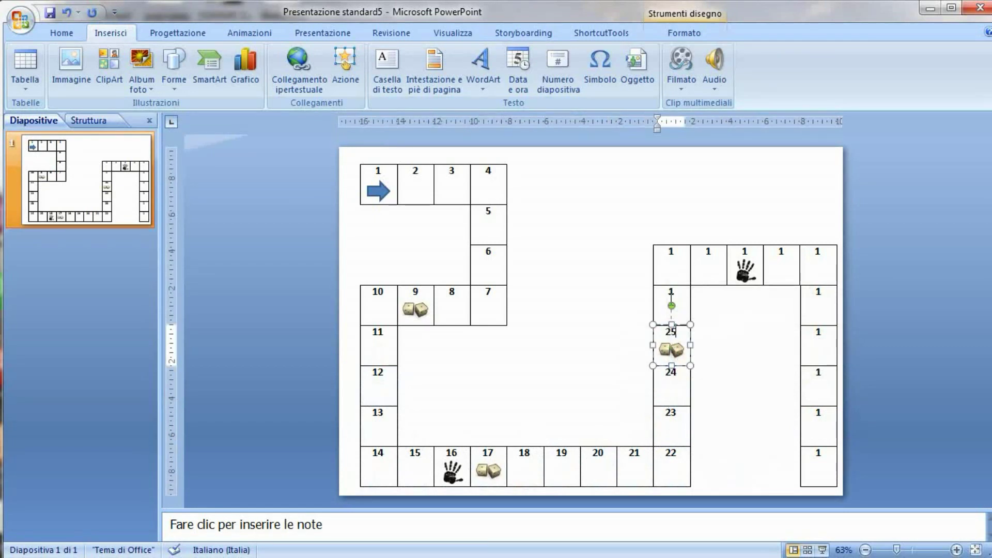
left_click(670, 289)
key("BackSpace")
type("26")
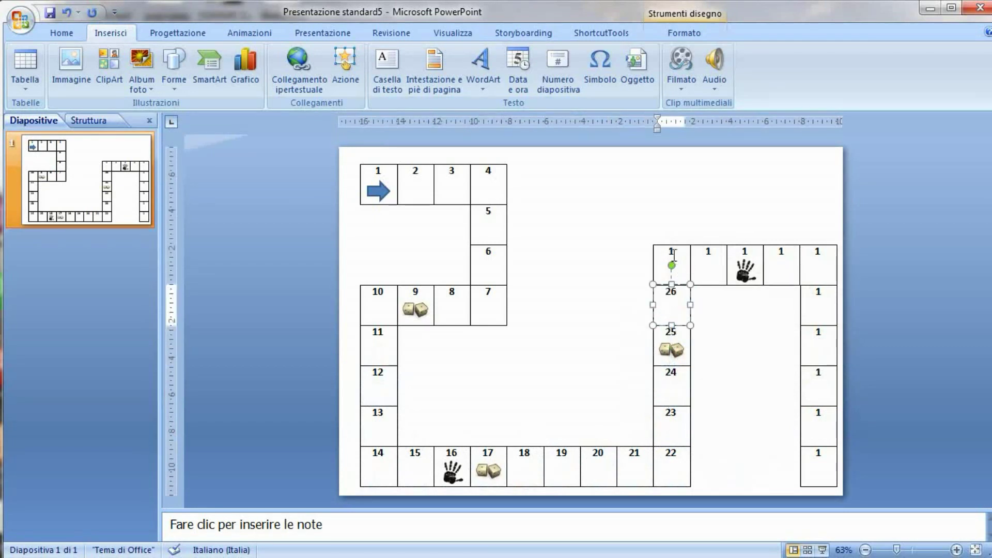
left_click(672, 254)
key("BackSpace")
type("27")
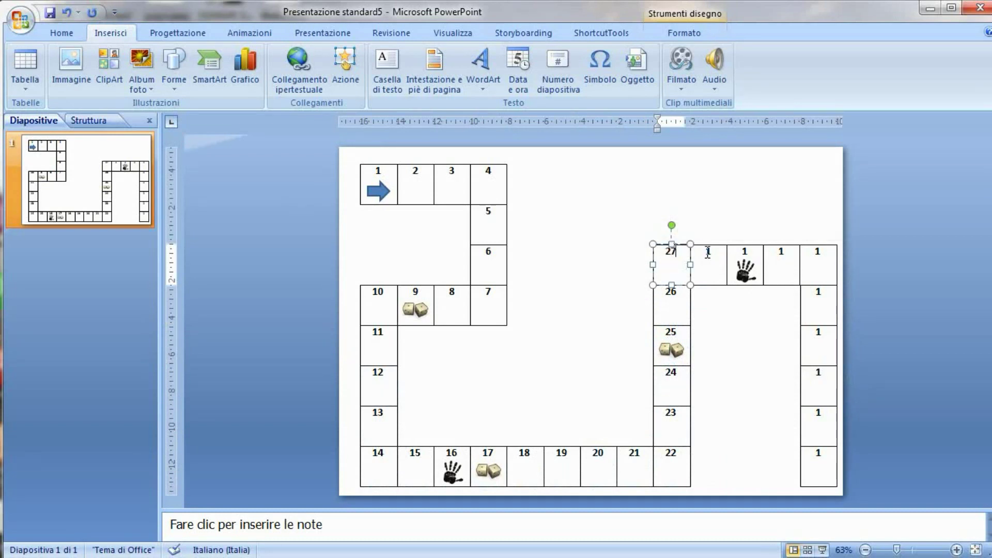
left_click(708, 252)
key("BackSpace")
type("28")
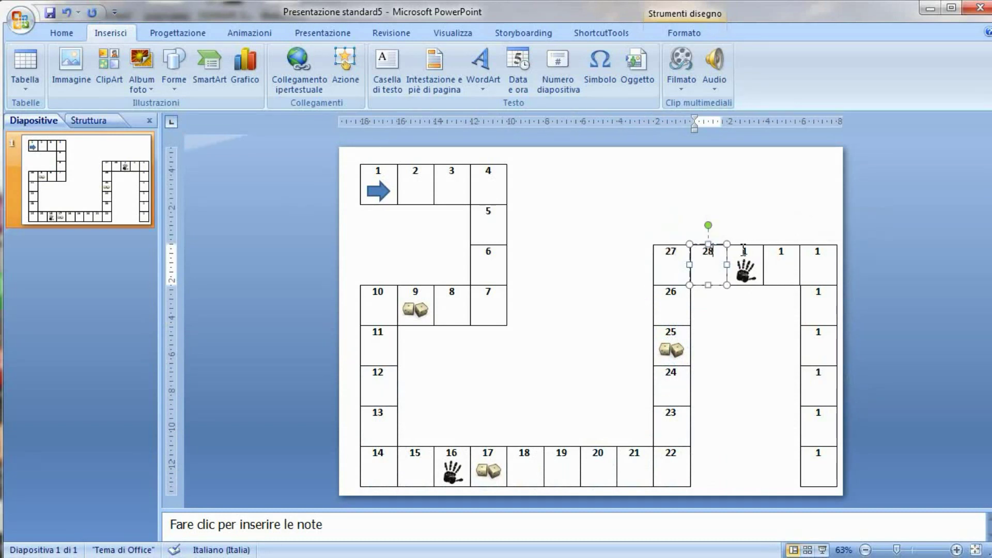
left_click(741, 258)
key("BackSpace")
type("29")
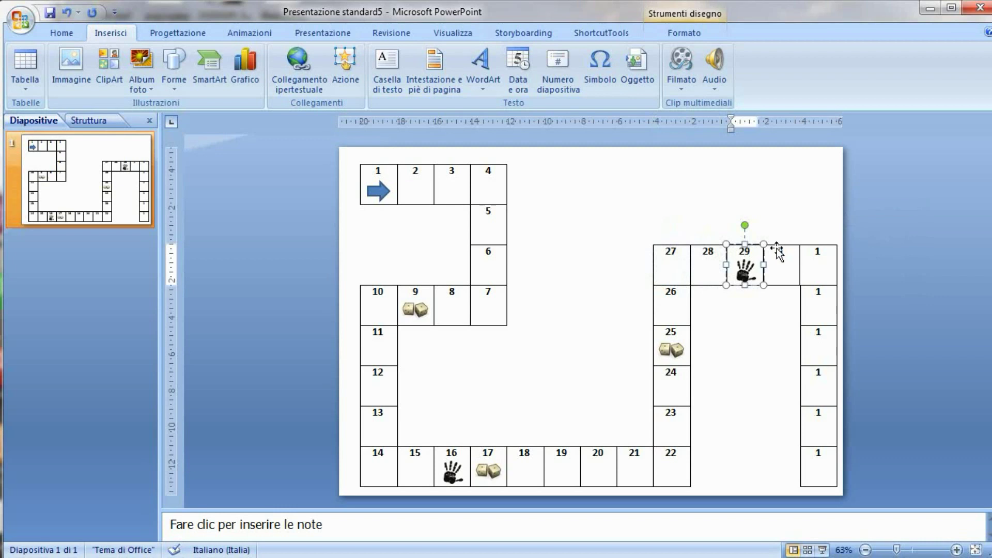
left_click(786, 254)
key("BackSpace")
type("30")
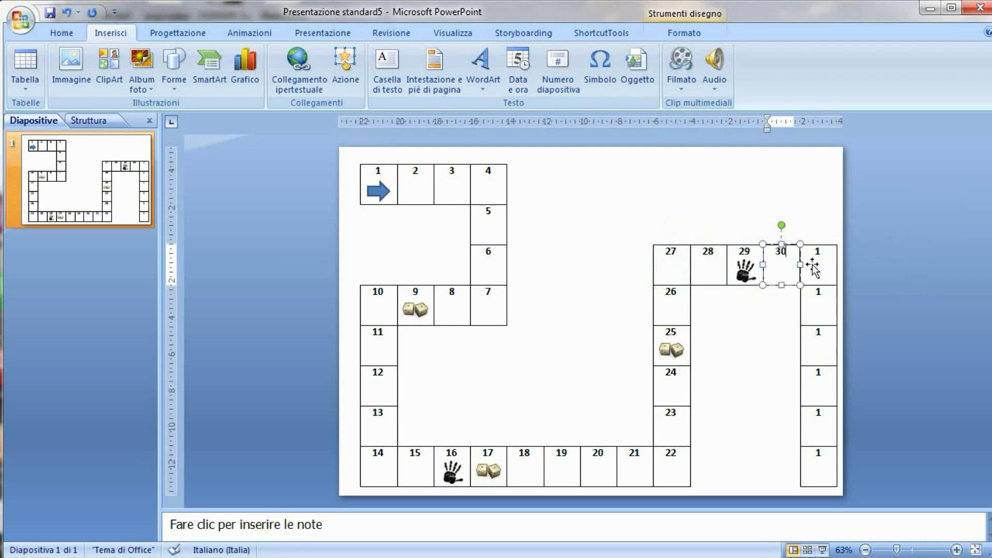
Number the final right-hand column cells 31 through 36
left_click(815, 257)
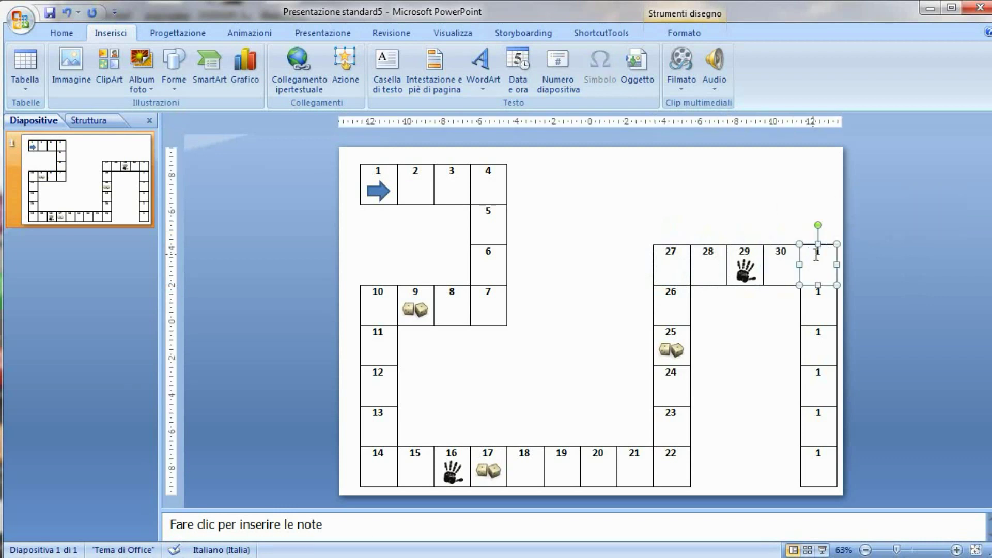
type("31")
left_click(819, 293)
key("BackSpace")
type("32")
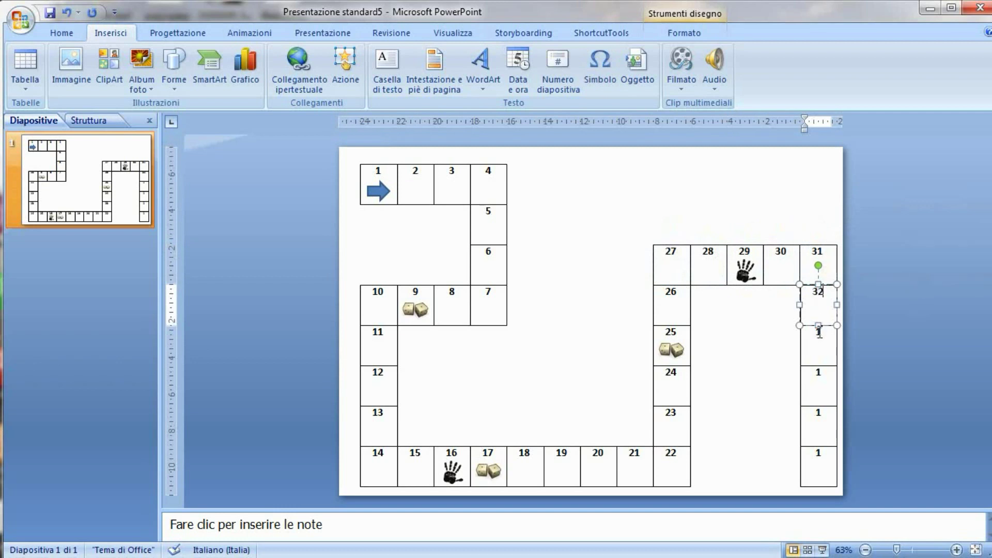
left_click(818, 335)
key("BackSpace")
type("33")
left_click(818, 368)
key("BackSpace")
type("34")
left_click(819, 413)
double_click(819, 414)
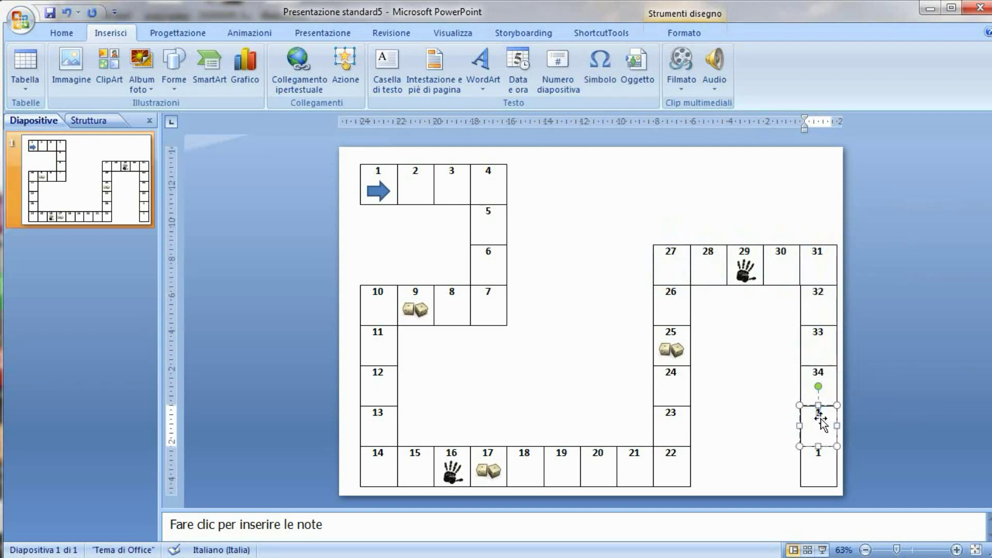
type("35")
double_click(819, 455)
type("36")
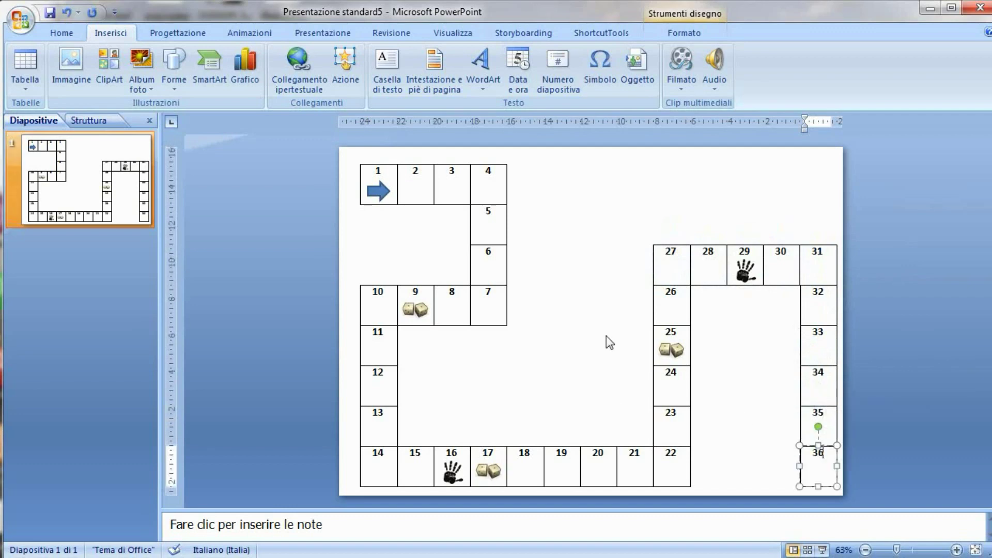
left_click(606, 336)
Insert cammello.png and shrink the camel to about 3.25 × 4.7 cm beneath cells 1–3
left_click(71, 67)
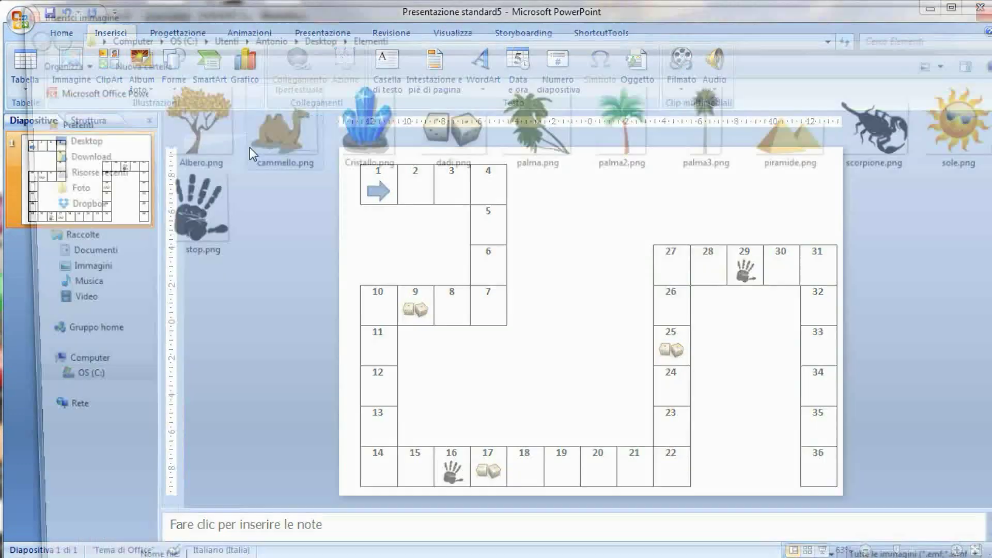
double_click(285, 153)
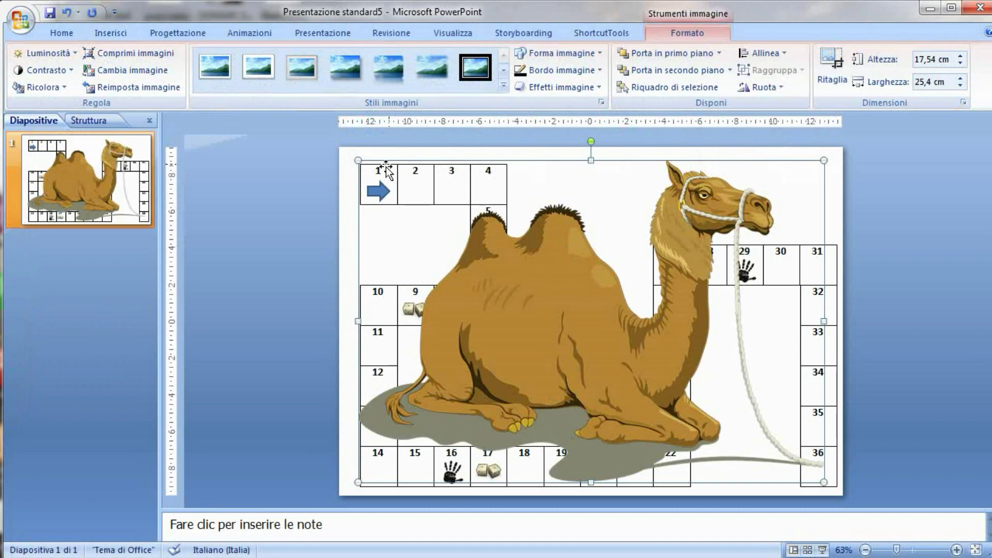
mouse_move(358, 159)
left_mouse_down()
mouse_move(737, 452)
mouse_move(415, 240)
left_mouse_up()
left_click(547, 250)
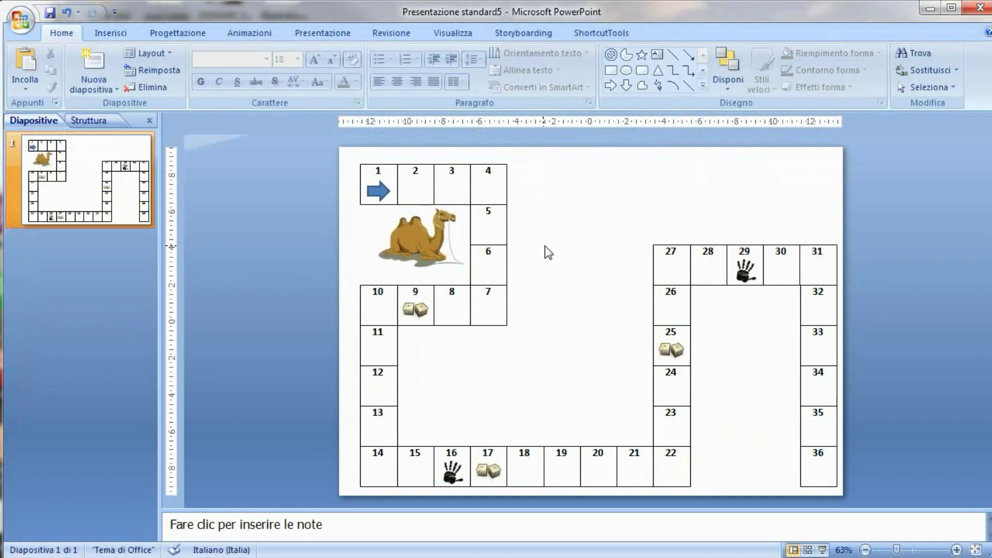
left_click(110, 33)
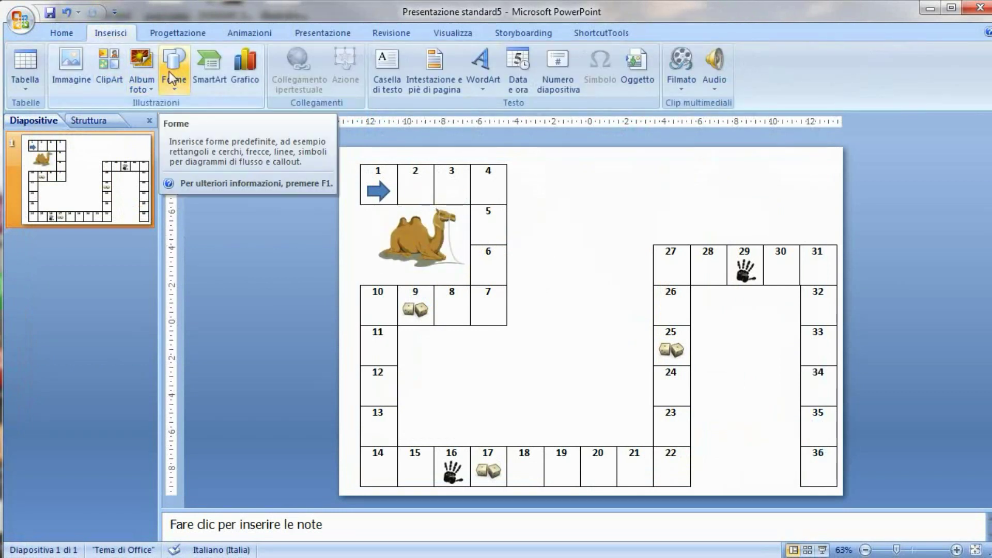
Insert piramide.png and resize the pyramids to 4.08 × 7.7 cm above cells 29–31
left_click(71, 62)
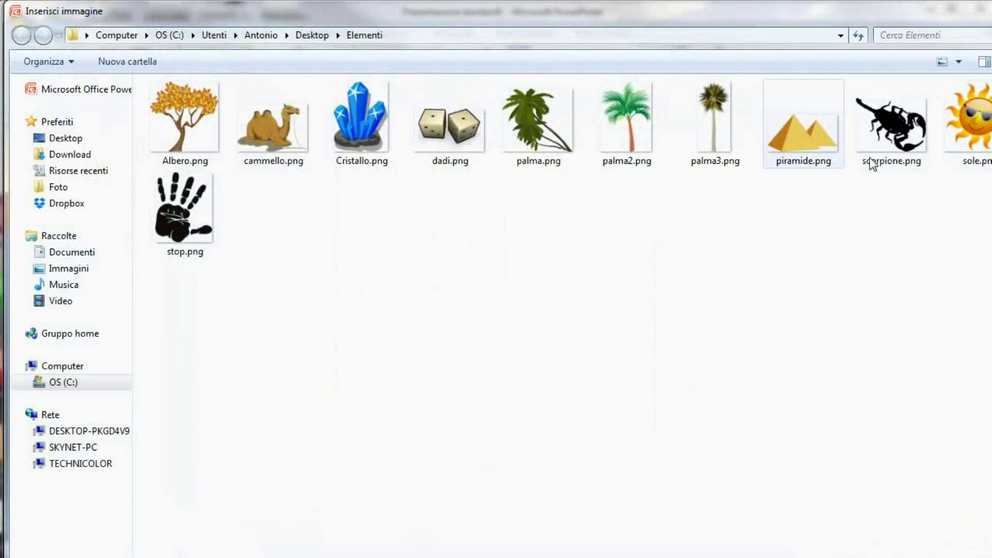
left_click(833, 139)
double_click(833, 139)
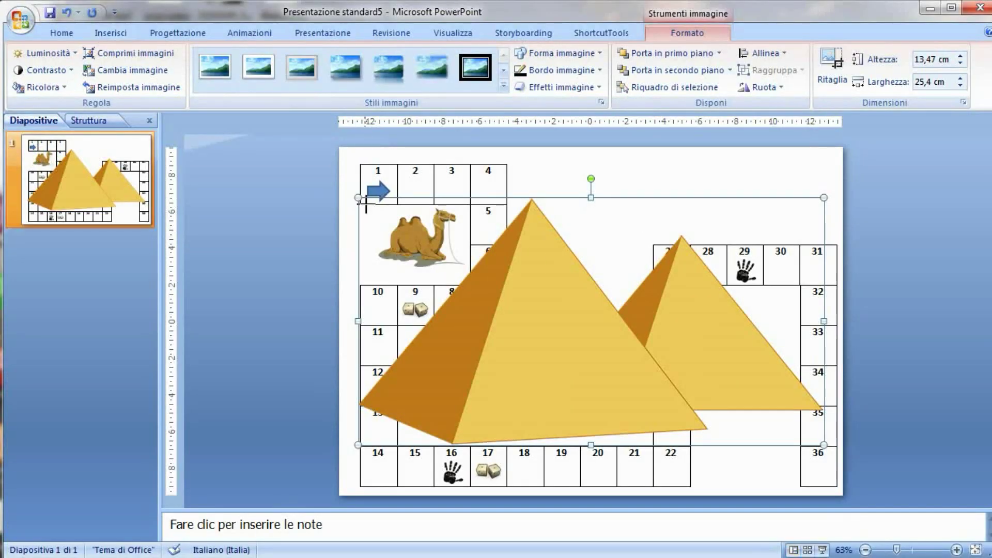
left_click_drag(358, 198, 665, 413)
mouse_move(758, 436)
left_mouse_down()
mouse_move(760, 271)
mouse_move(772, 219)
mouse_move(763, 219)
left_mouse_up()
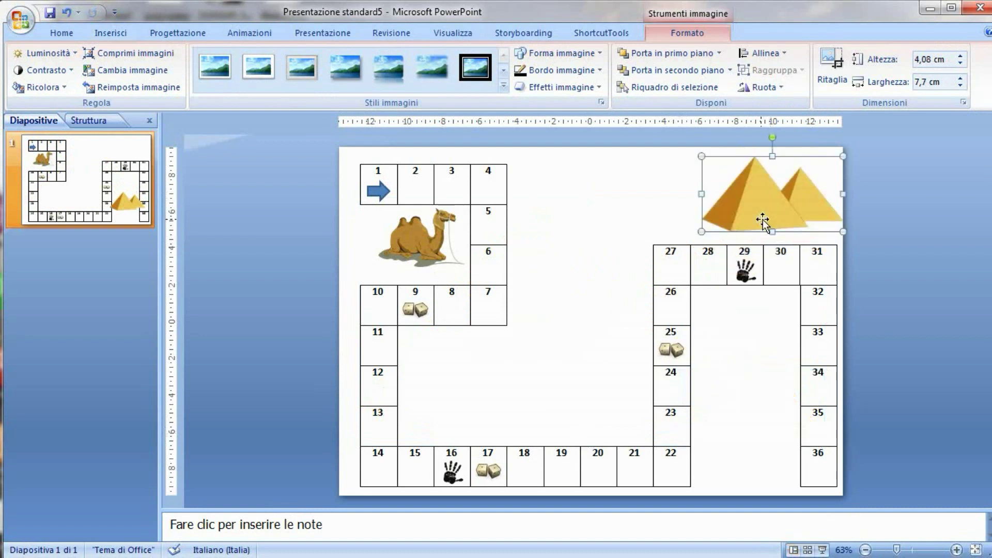
left_click_drag(843, 156, 780, 190)
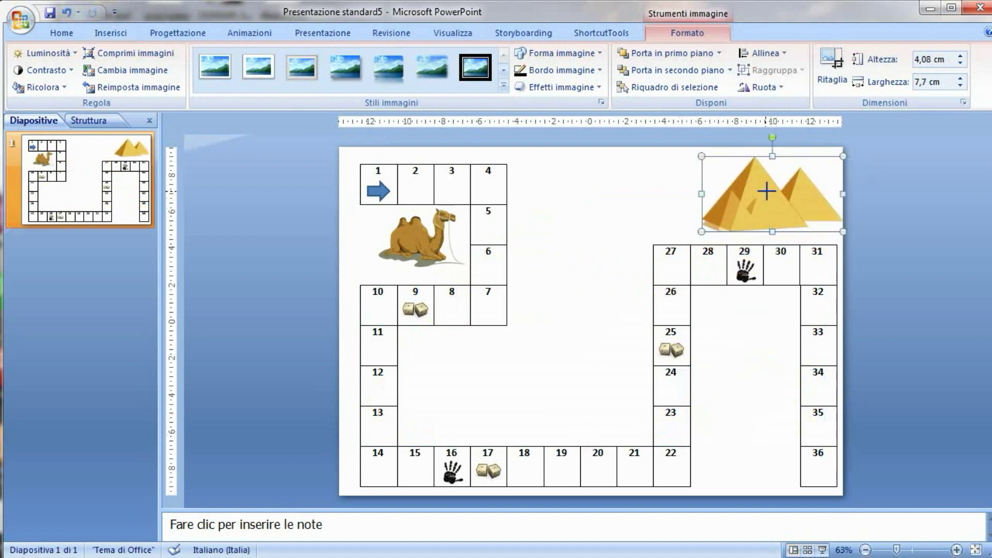
left_click(863, 218)
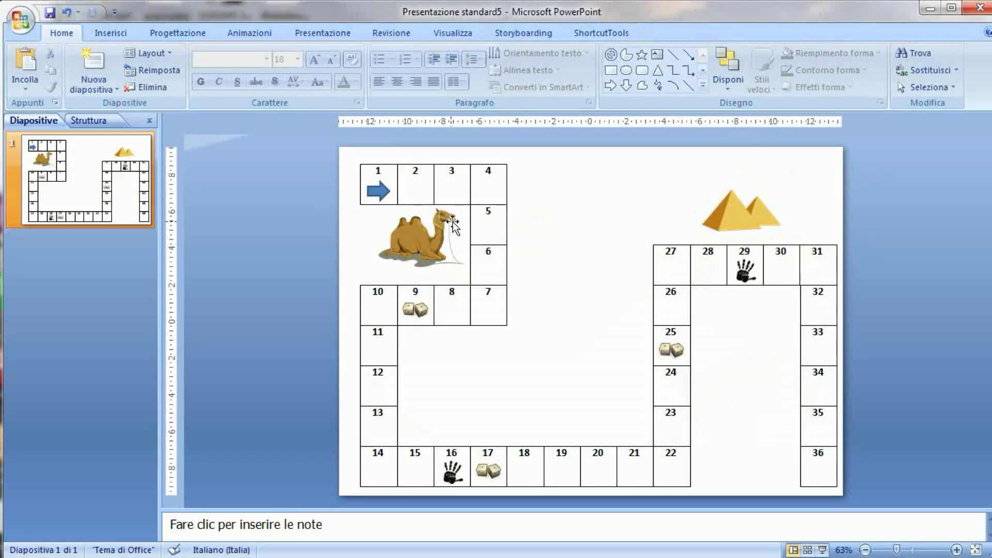
Move the camel down inside the board, above cells 15–16
left_click_drag(422, 238, 449, 406)
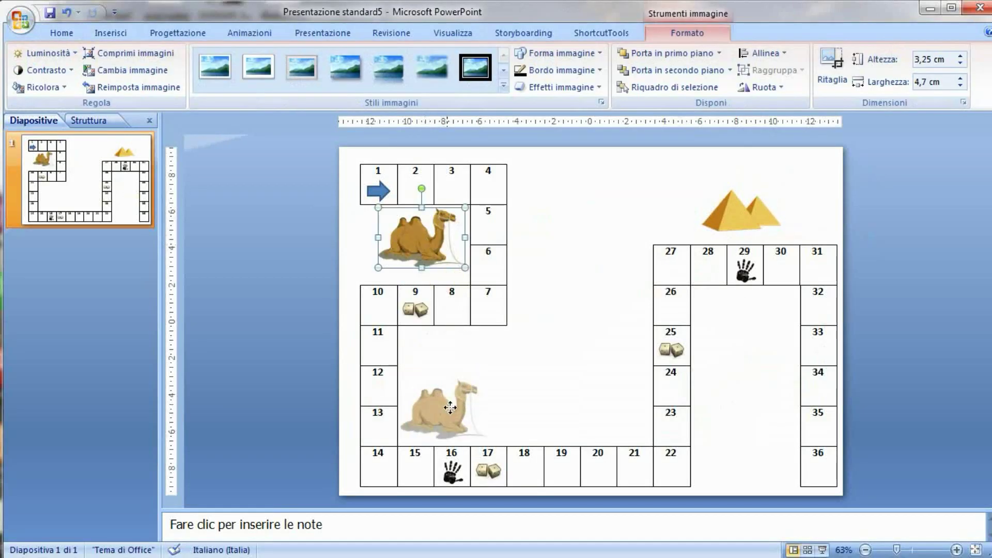
left_click(588, 399)
left_click(120, 30)
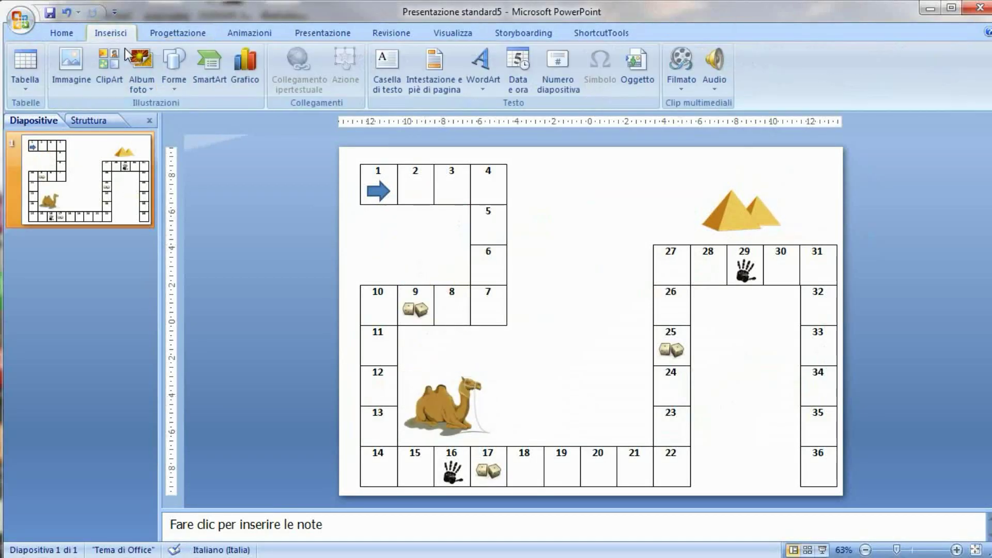
Insert palma2.png and shrink the palm to 6.78 × 4.93 cm beside the camel
left_click(69, 67)
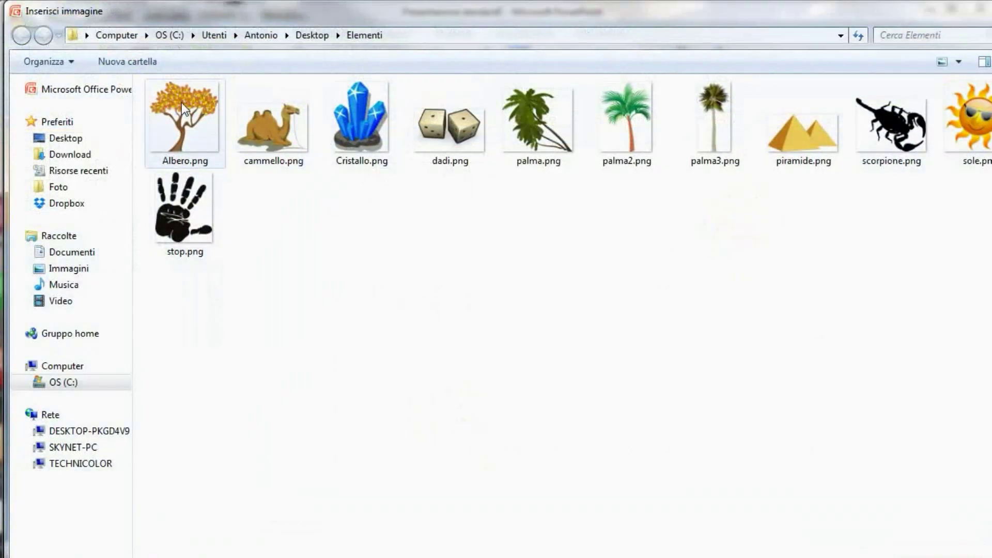
double_click(644, 122)
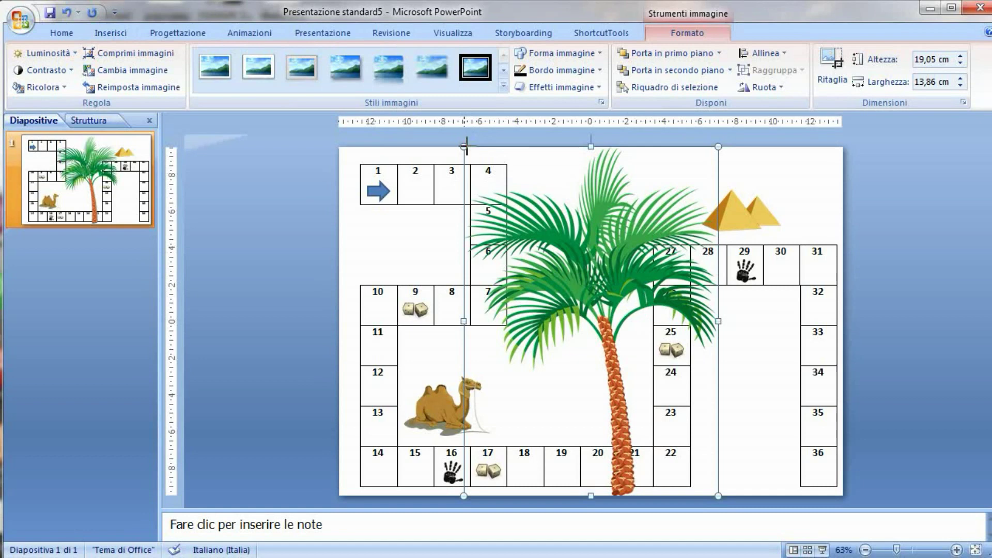
mouse_move(464, 147)
left_mouse_down()
mouse_move(628, 437)
mouse_move(501, 371)
left_mouse_up()
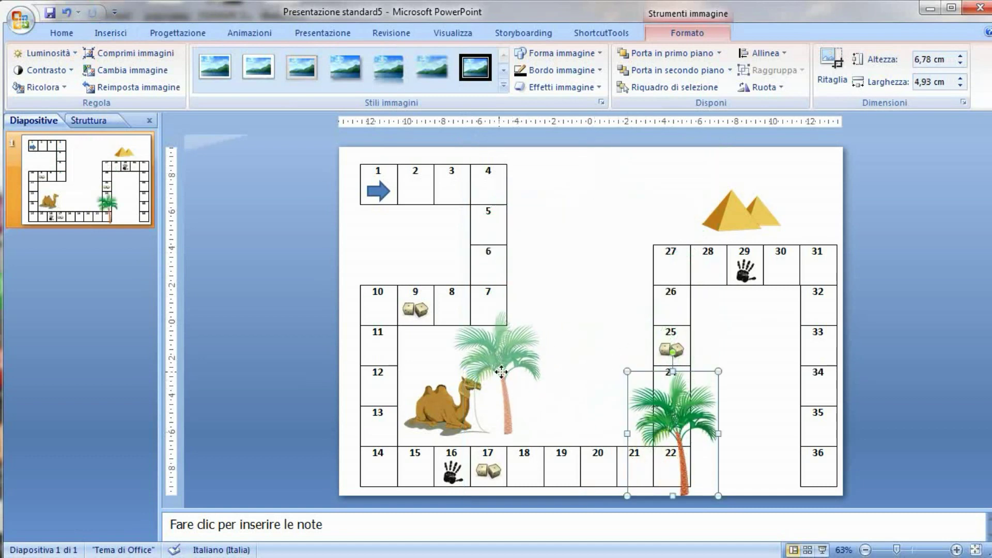
left_click(559, 372)
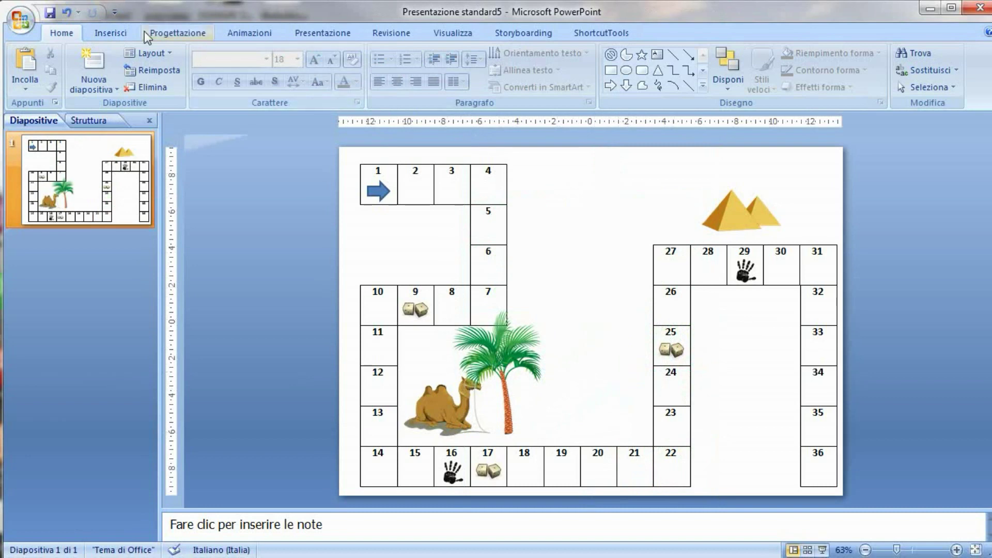
left_click(110, 32)
left_click(73, 67)
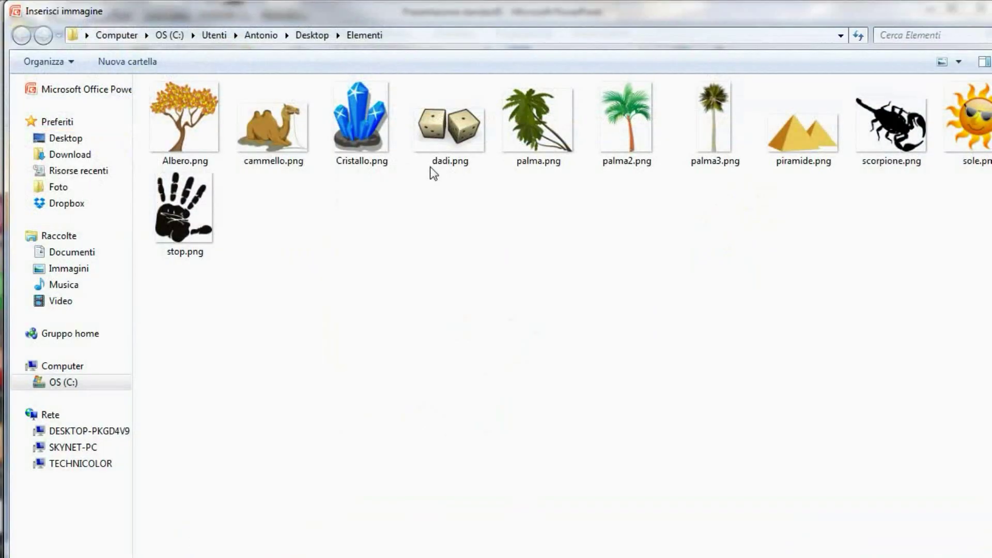
Insert palma3.png, shrink it to 4.92 × 2.35 cm, and place three slim palms in a row
double_click(705, 118)
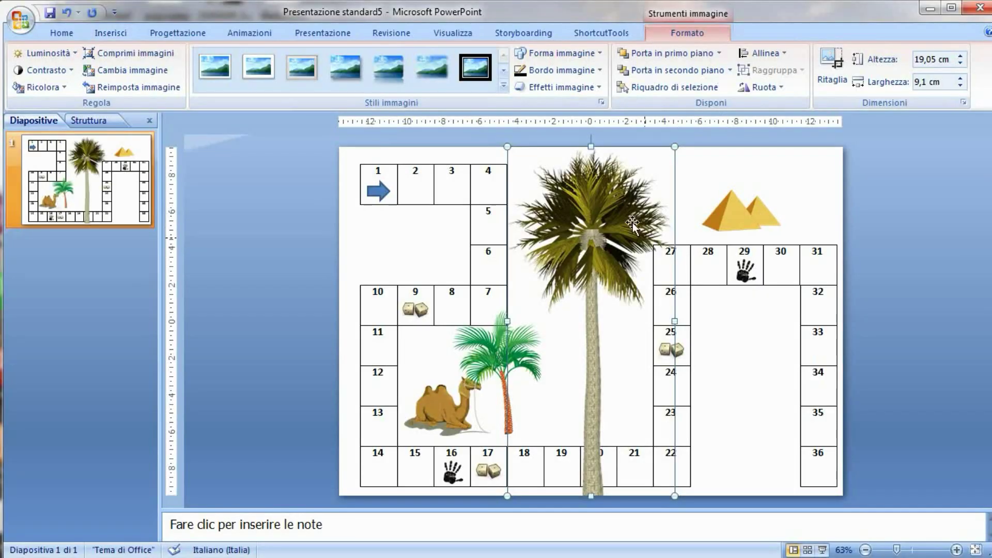
left_click_drag(508, 147, 633, 414)
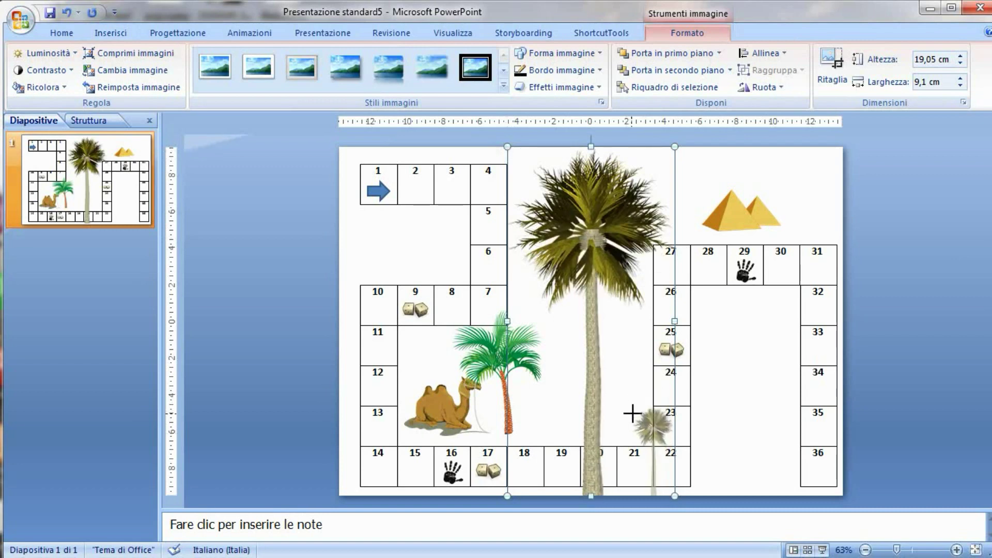
mouse_move(656, 451)
left_mouse_down()
mouse_move(372, 233)
mouse_move(449, 244)
left_mouse_up()
left_click(596, 289)
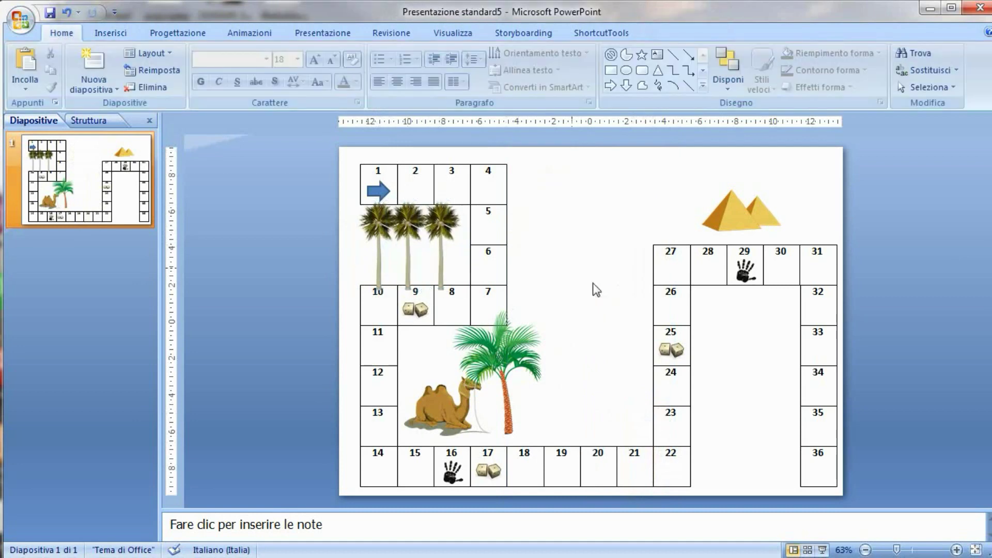
left_click(97, 36)
Insert sole.png and shrink the sun to 2.96 × 2.96 cm in the top-right corner
left_click(76, 59)
left_click(971, 116)
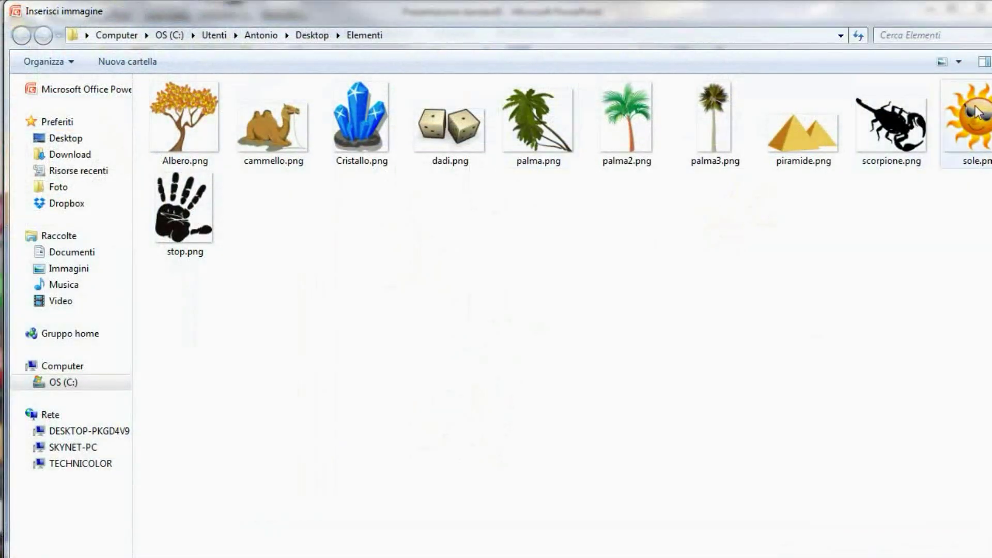
double_click(971, 117)
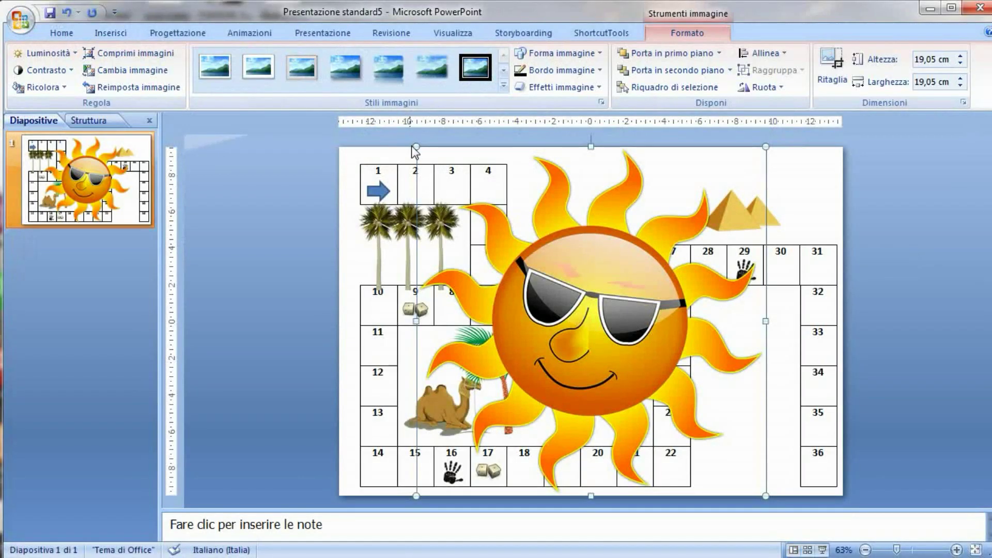
left_click_drag(413, 145, 693, 439)
left_click_drag(739, 465, 818, 182)
left_click_drag(771, 219, 788, 202)
left_click(881, 234)
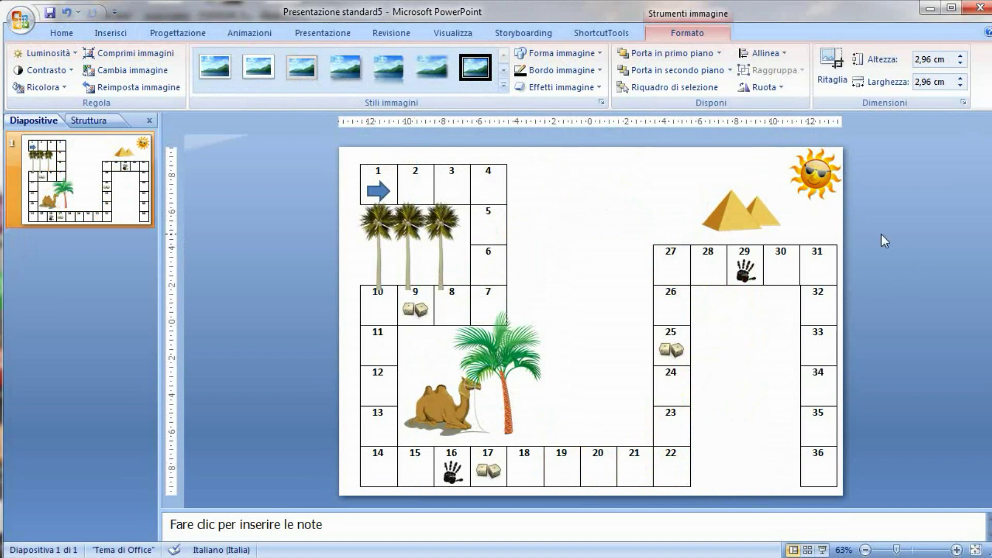
left_click(118, 35)
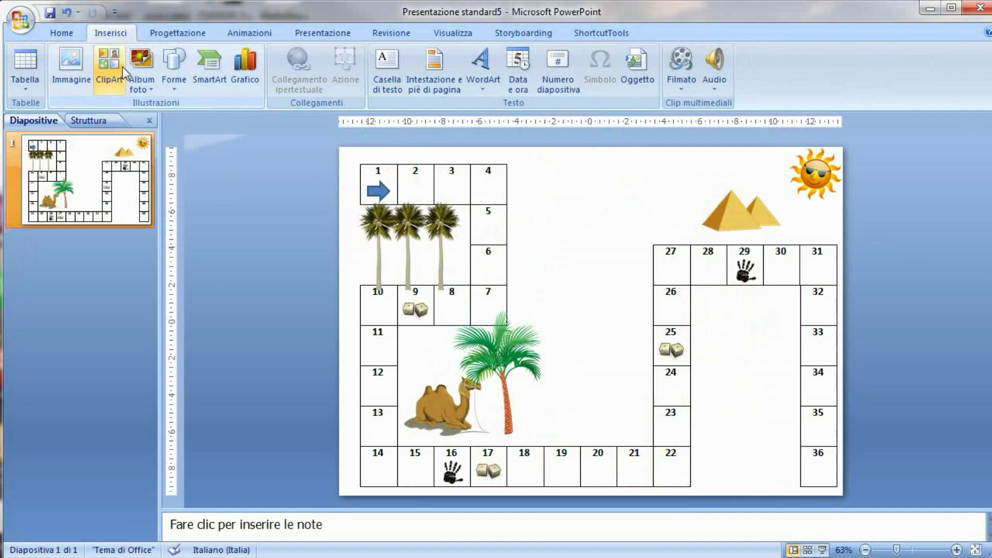
Draw a rectangle over the lower slide and send it behind the board
left_click(174, 89)
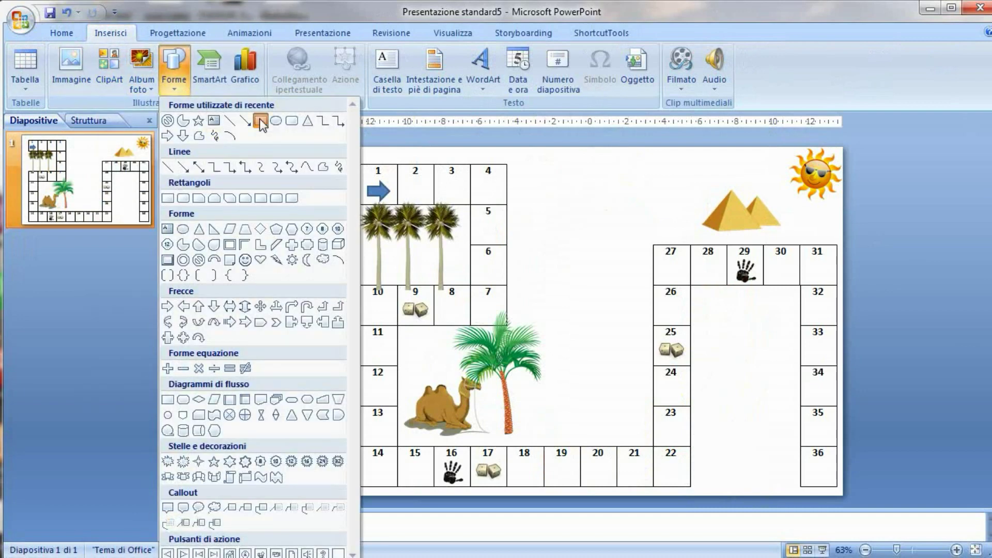
left_click(259, 118)
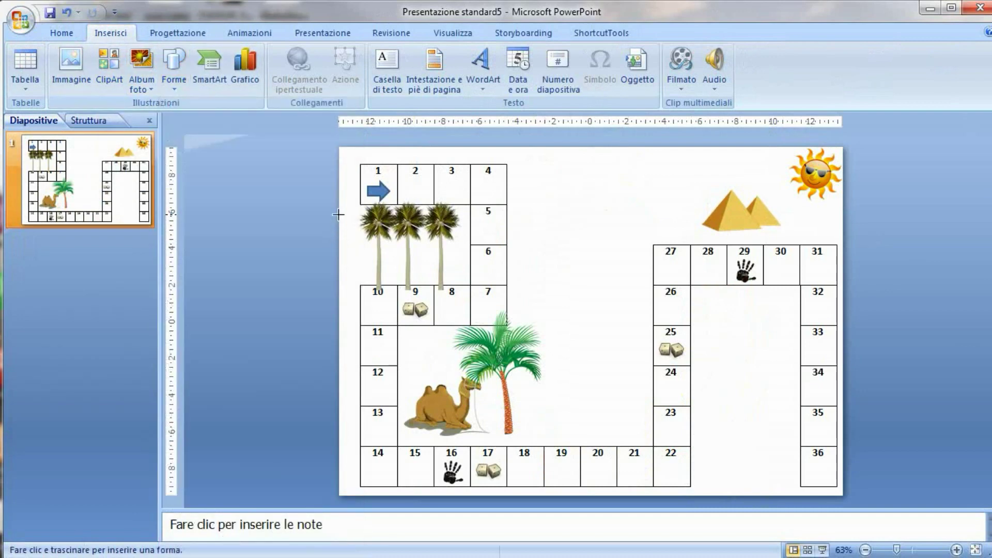
left_click_drag(339, 208, 842, 486)
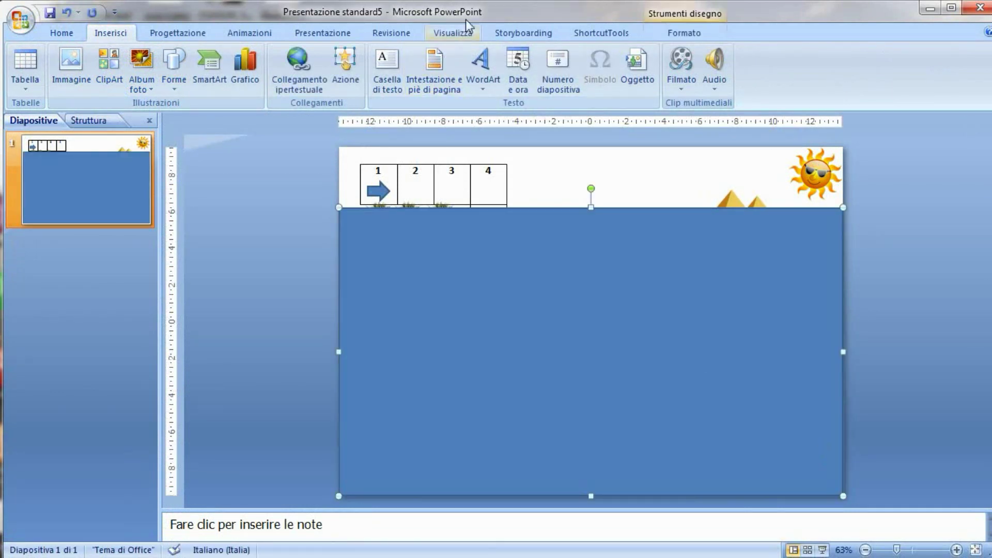
left_click(673, 35)
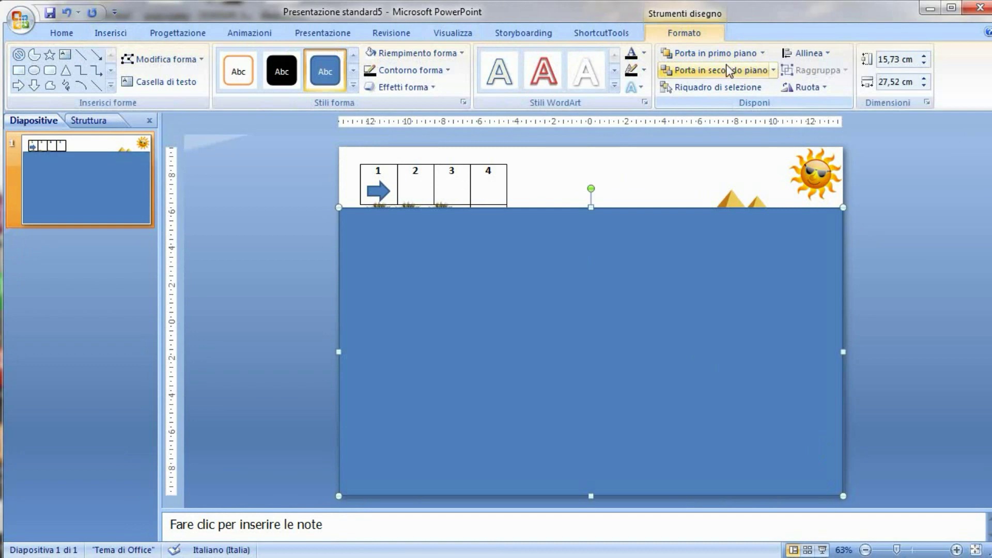
left_click(727, 67)
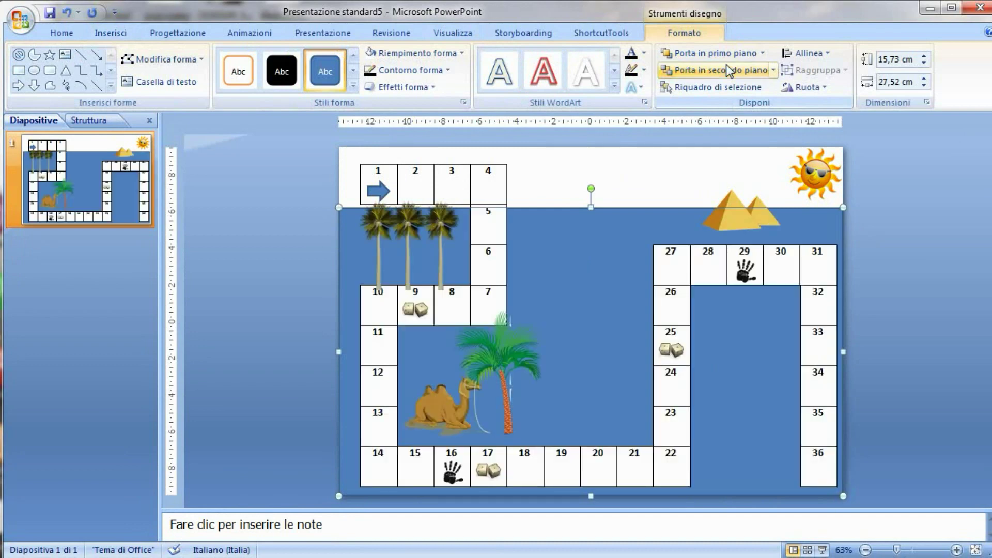
Fill the rectangle pale yellow and remove its outline
left_click(405, 55)
left_click(410, 168)
left_click(414, 70)
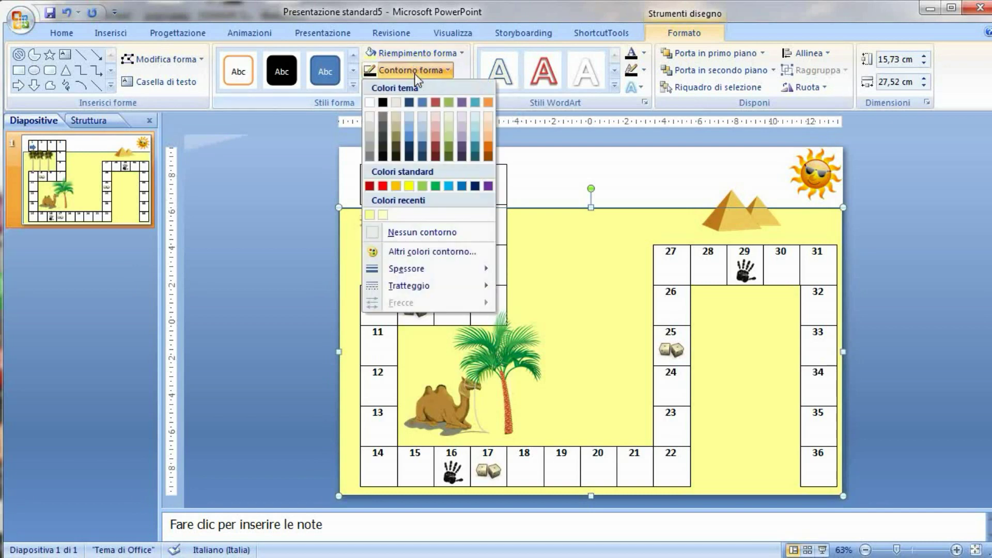
left_click(418, 231)
left_click(573, 165)
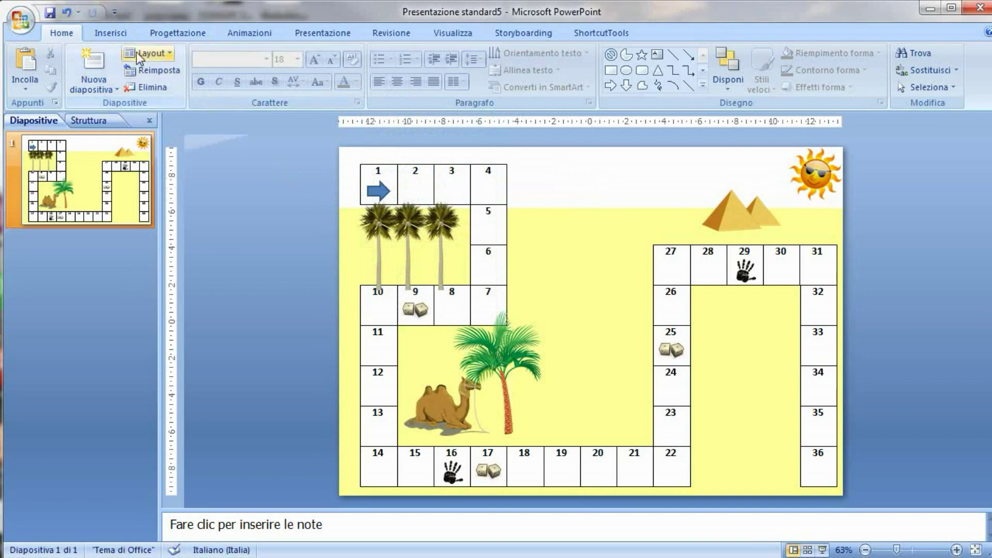
Insert scorpione.png, shrink it, and place two scorpions beside cells 26–27
left_click(124, 34)
left_click(71, 64)
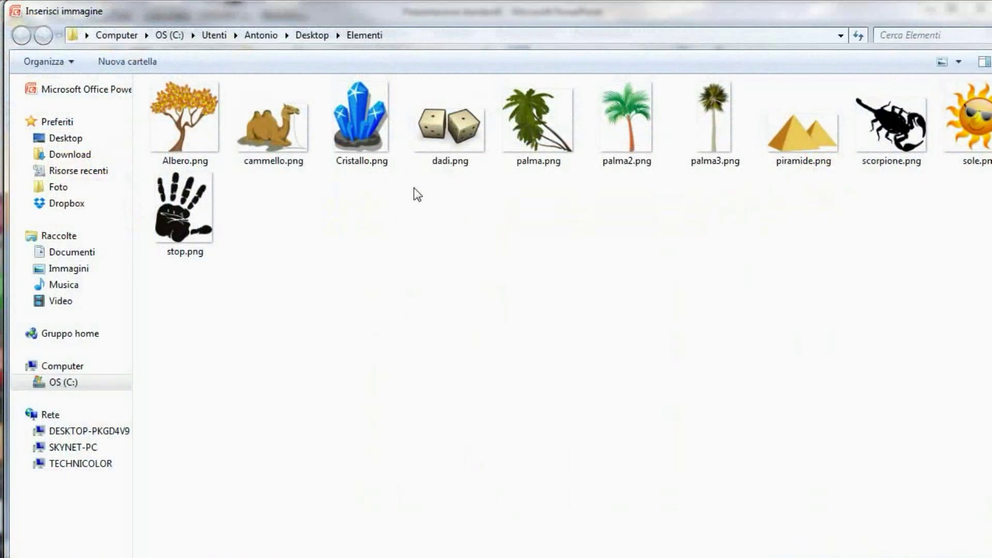
double_click(897, 123)
mouse_move(364, 146)
left_mouse_down()
mouse_move(781, 467)
mouse_move(626, 261)
left_mouse_up()
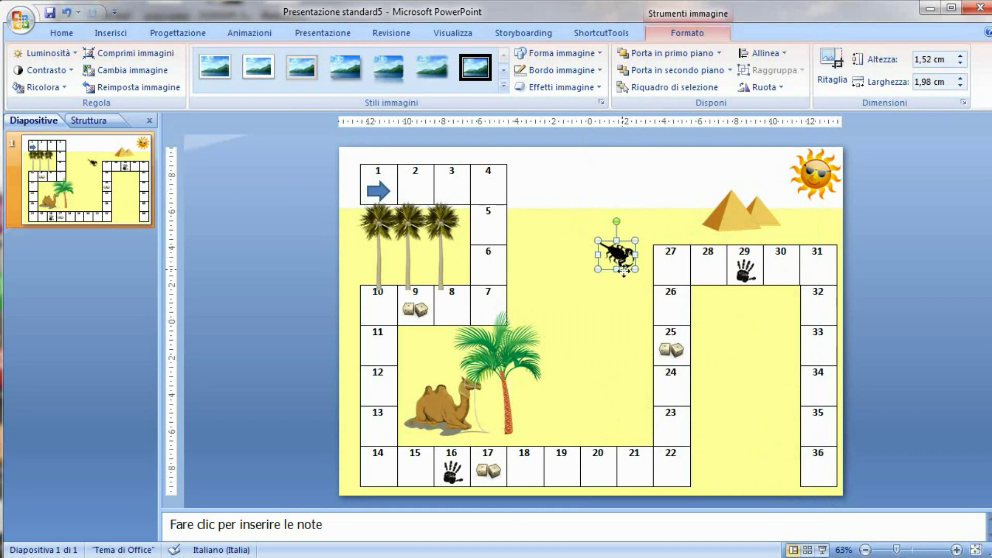
left_click_drag(624, 270, 635, 305)
left_click(578, 351)
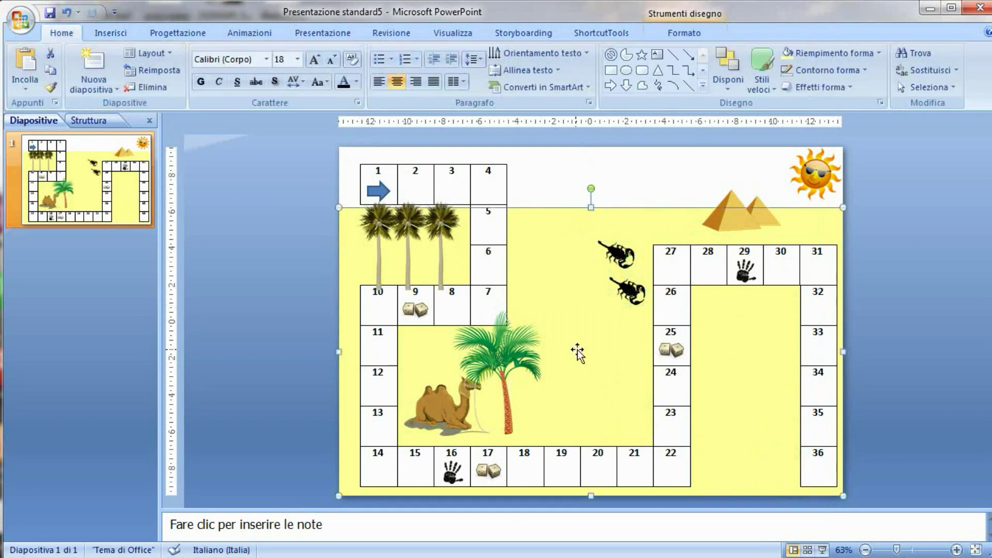
left_click(245, 298)
Insert palma.png and shrink the palm to 5.08 × 5.72 cm beside cells 35–36
left_click(110, 33)
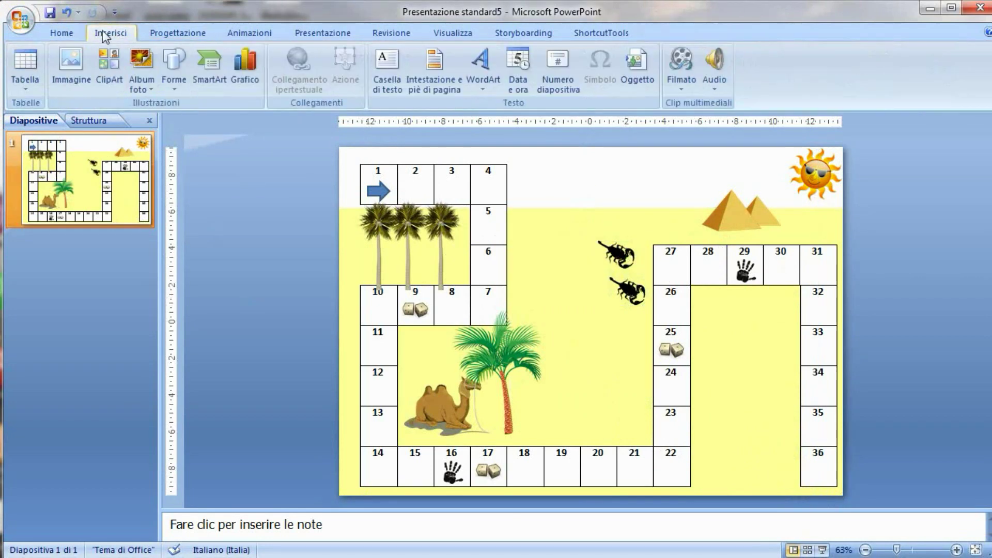
left_click(71, 62)
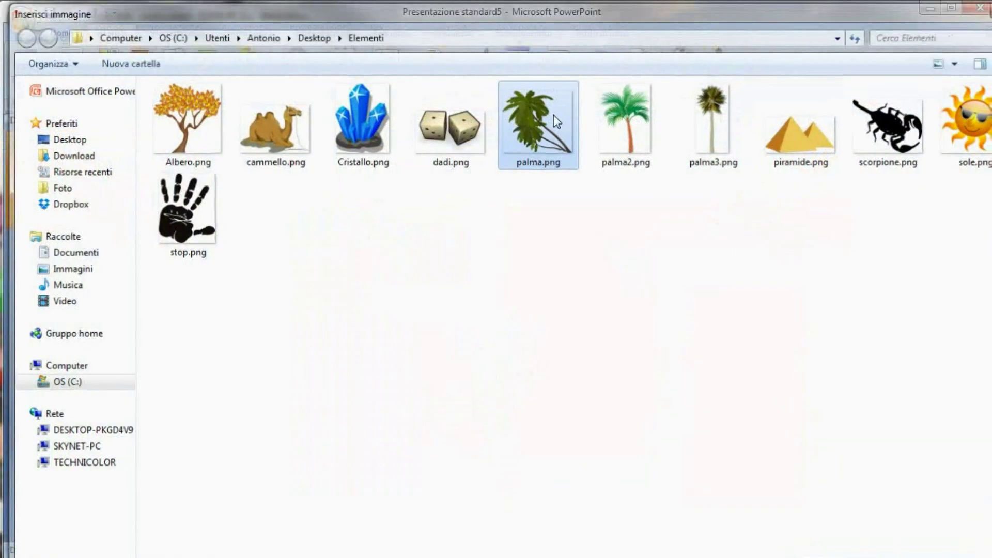
double_click(554, 115)
left_click_drag(394, 147, 682, 402)
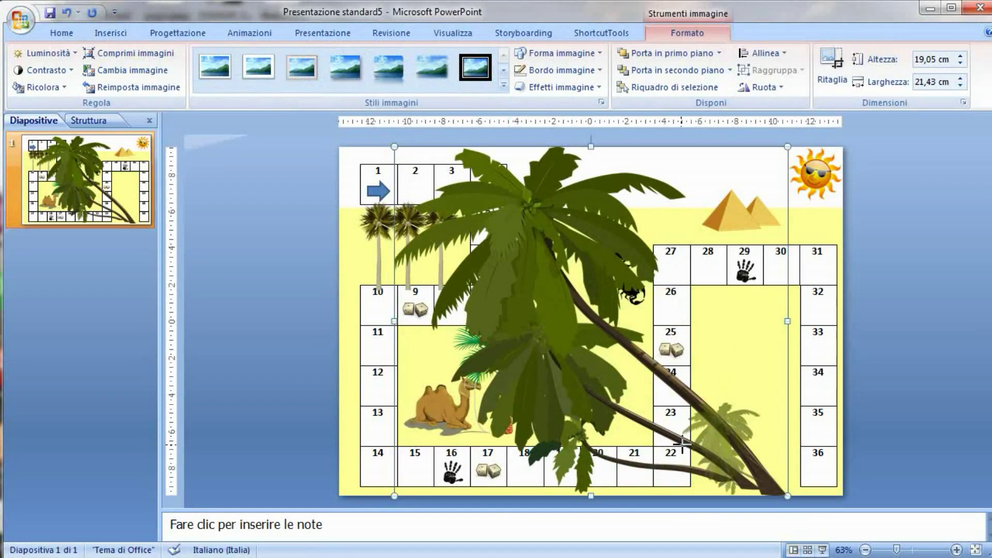
left_click_drag(758, 473, 773, 462)
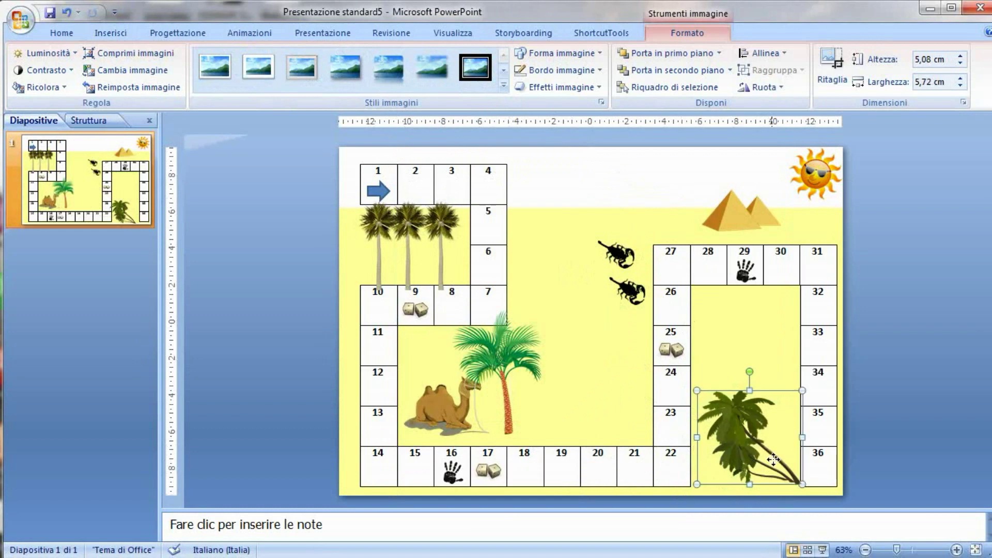
left_click(634, 330)
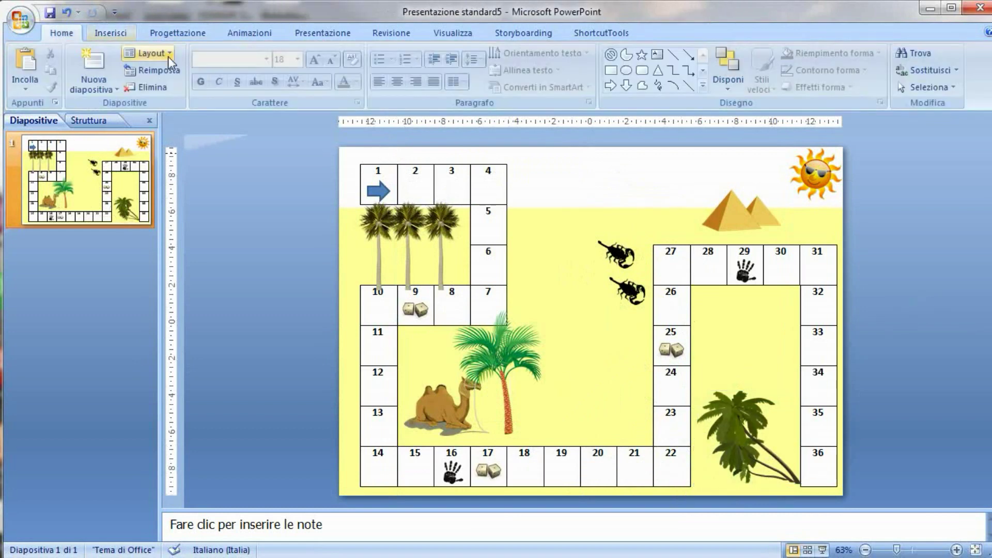
Move a rectangle to the top as a 3.52 × 27.52 cm band, send it back, fill light blue
mouse_move(588, 295)
left_mouse_down()
mouse_move(591, 177)
mouse_move(591, 212)
left_mouse_up()
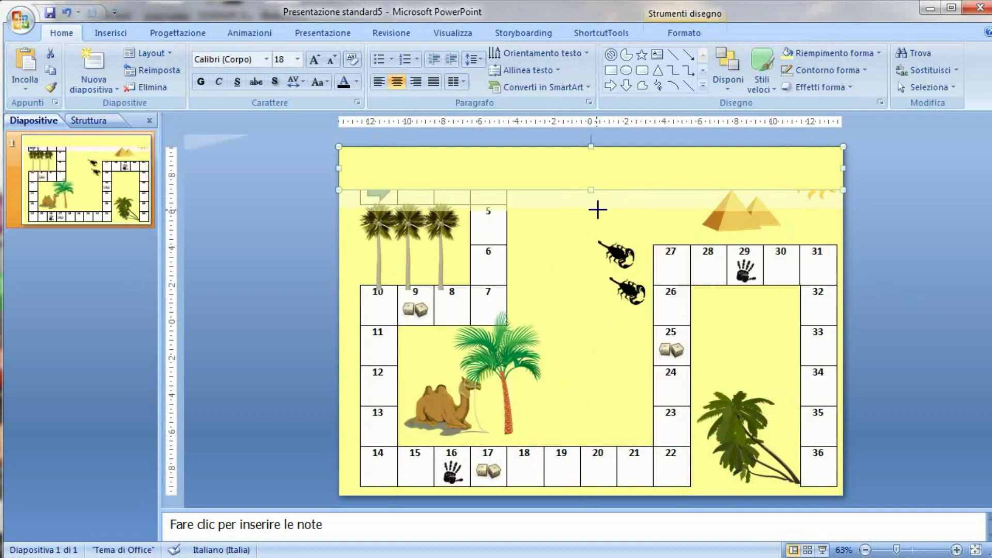
left_click(671, 31)
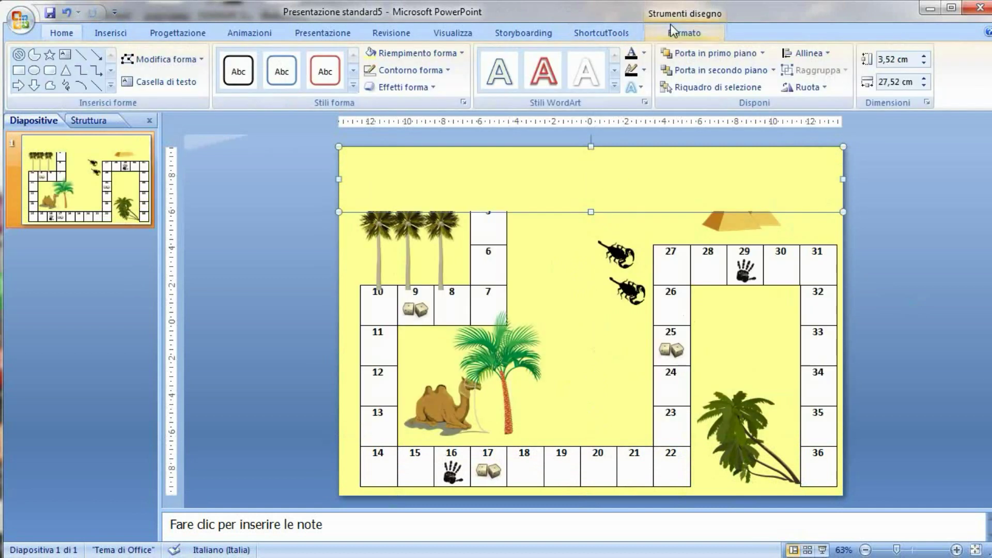
left_click(694, 74)
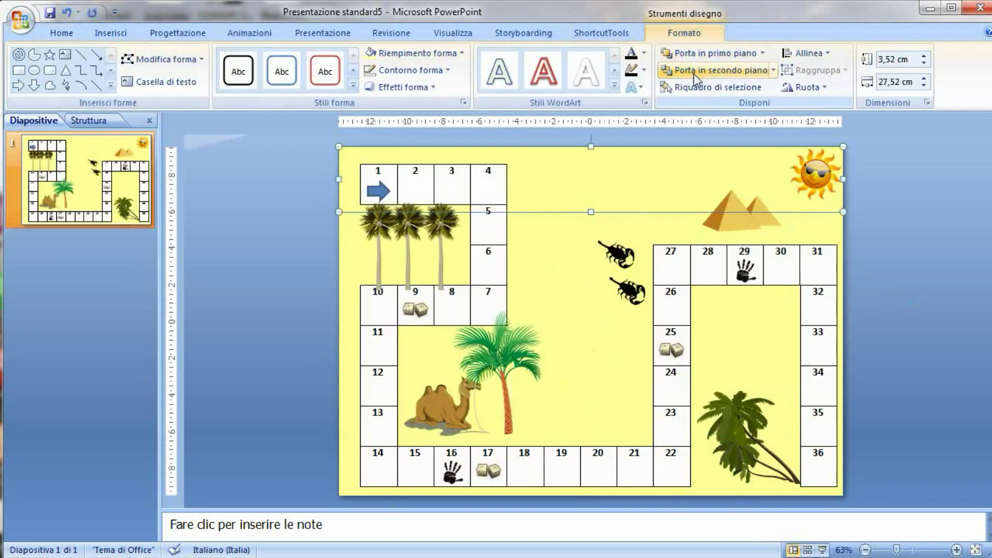
left_click(410, 53)
left_click(449, 168)
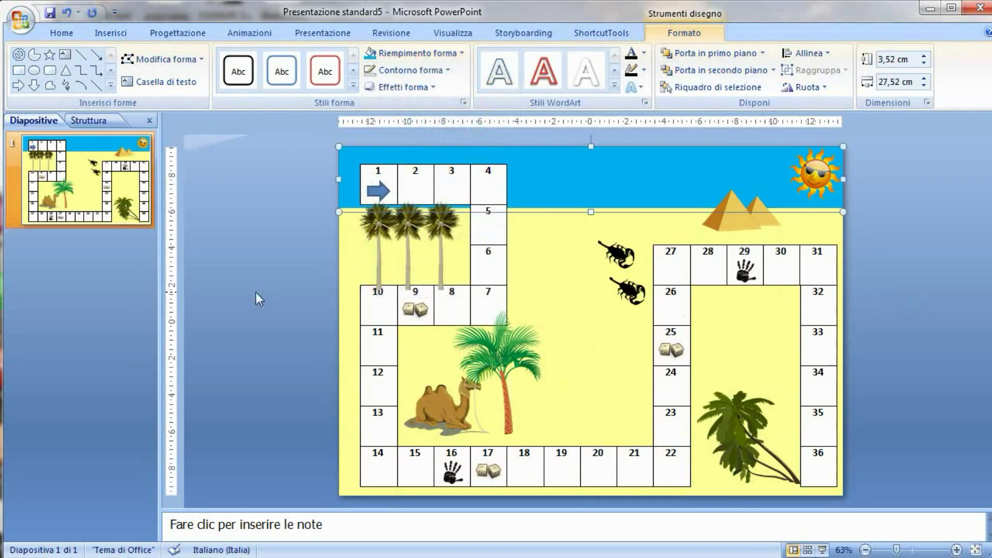
left_click(249, 293)
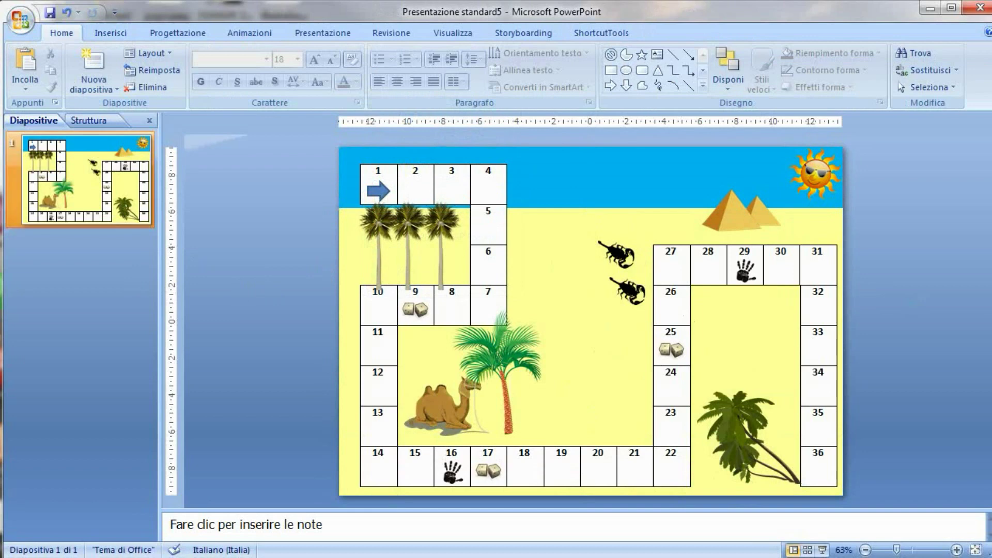
left_click(110, 33)
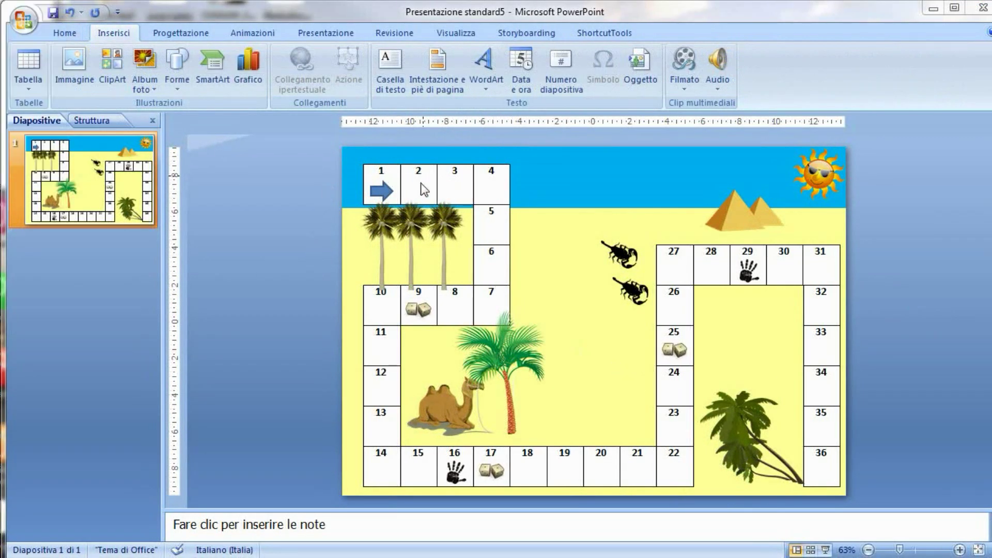
Select cells 2, 5, 8, 12, 15, 20, 24, 28, 33 and 36 and fill them red
left_click_drag(425, 191, 421, 183)
key("ctrl+z")
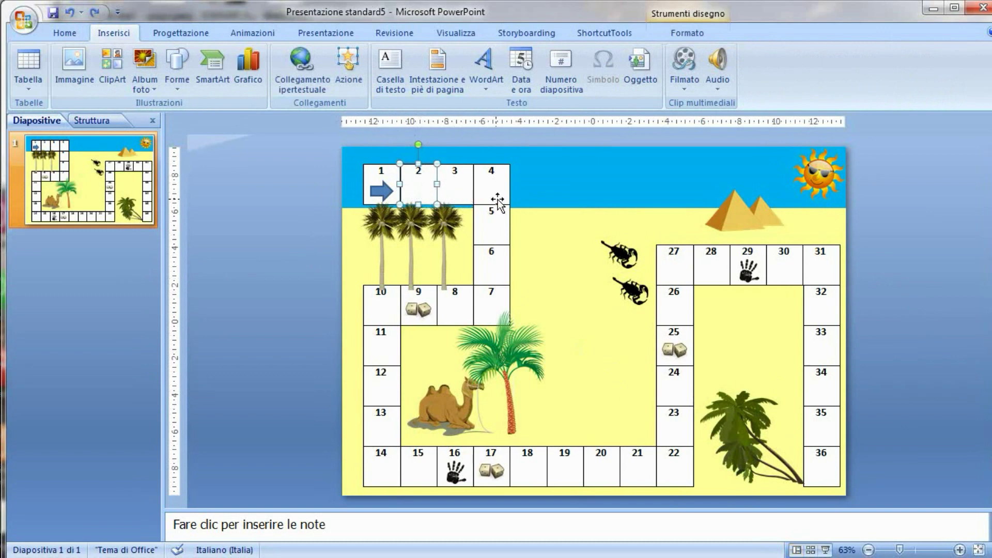
left_click(496, 228, "ctrl")
left_click(445, 314, "ctrl")
left_click(376, 396, "ctrl")
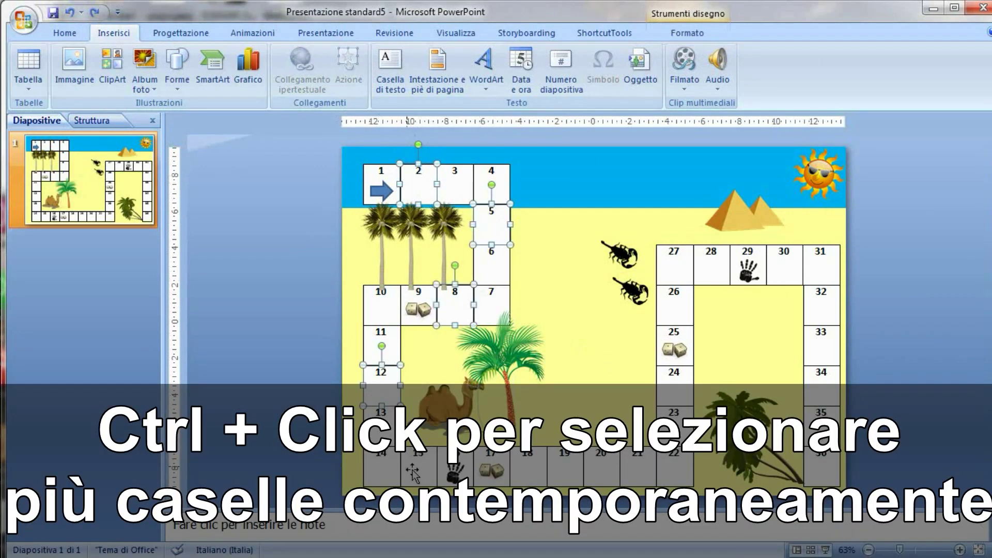
left_click(421, 474, "ctrl")
left_click(594, 468, "ctrl")
left_click(679, 396, "ctrl")
left_click(713, 271, "ctrl")
left_click(830, 345, "ctrl")
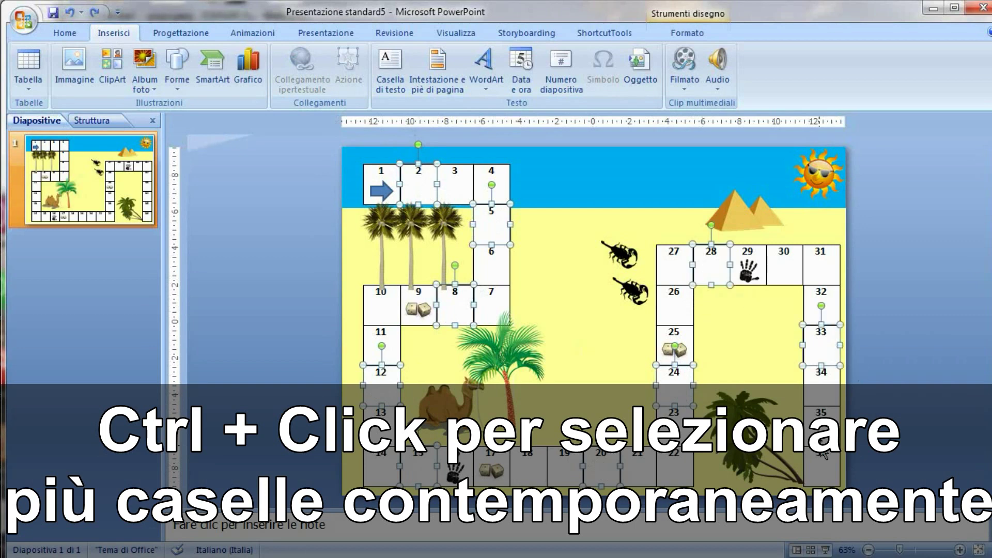
left_click(823, 470, "ctrl")
left_click(687, 34)
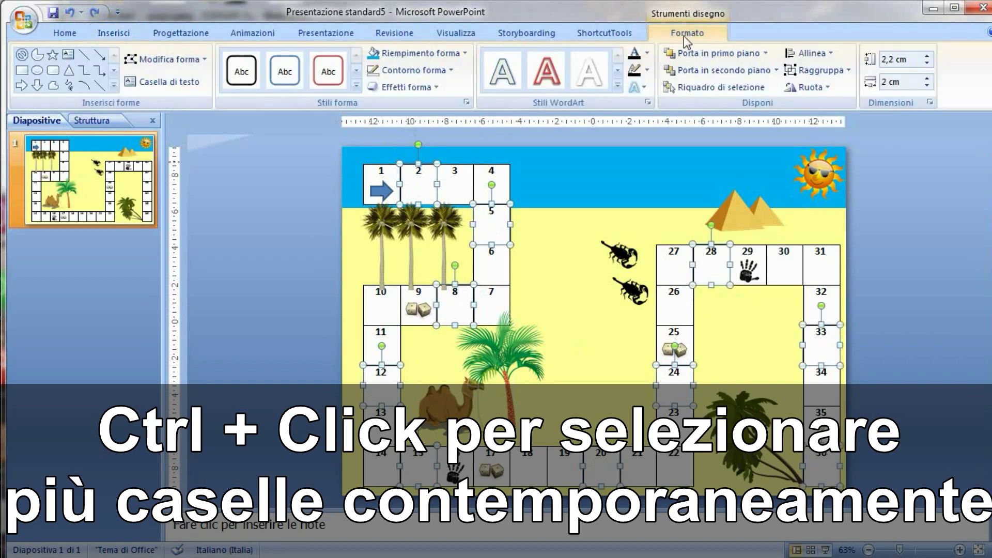
left_click(422, 54)
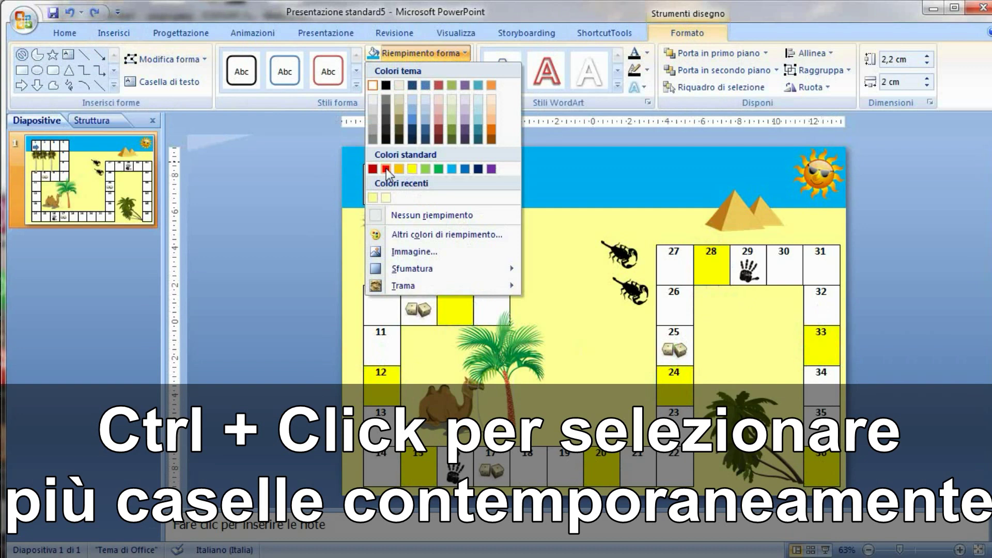
left_click(386, 168)
Select cells 3, 6, 7 and 13 together, leaving the palm tree out
left_click(286, 231)
left_click(443, 185, "ctrl")
left_click(491, 259, "ctrl")
left_click(489, 315, "ctrl")
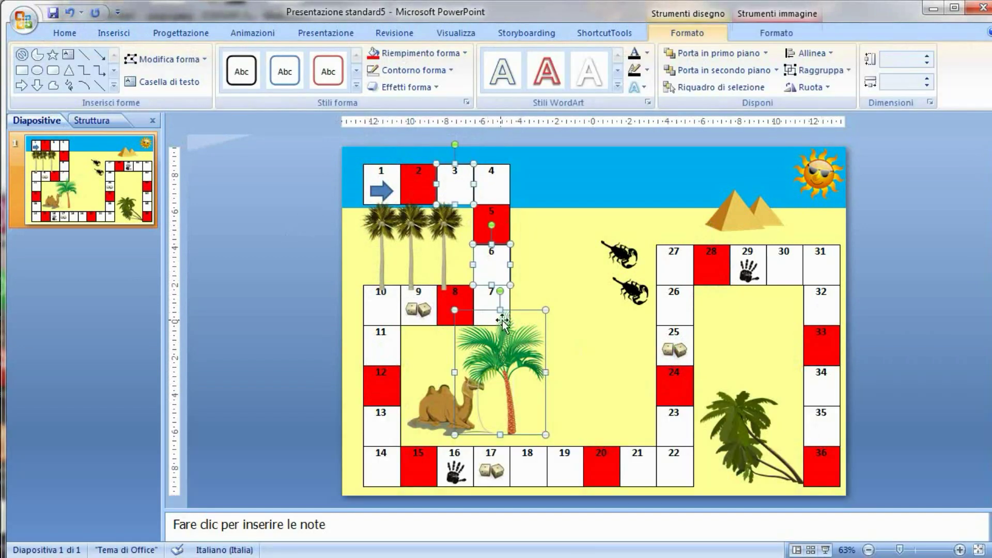
left_click(499, 325, "ctrl")
left_click(486, 299, "ctrl")
left_click(398, 433, "ctrl")
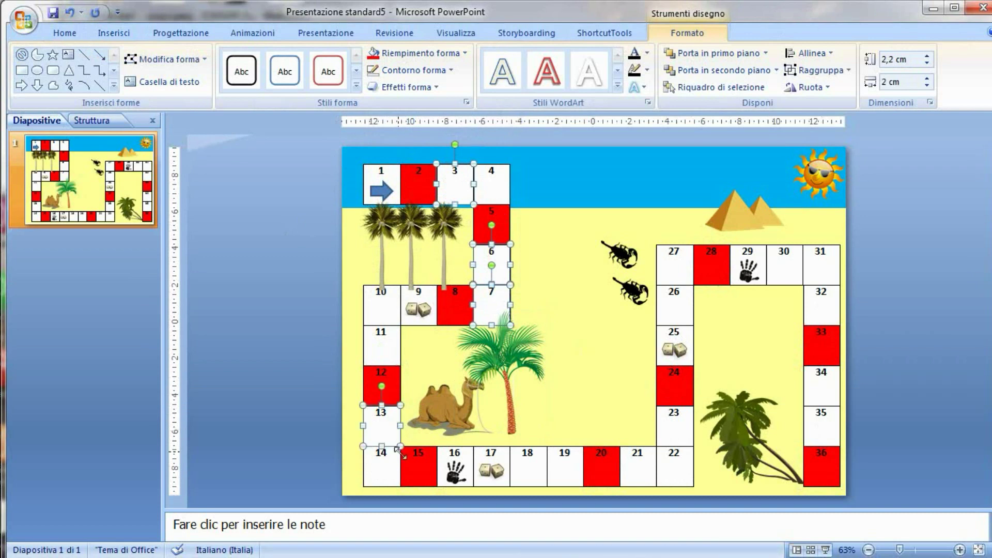
Add cells 18, 22, 26, 32 and 34 and fill the selected cells orange
left_click(532, 470, "ctrl")
left_click(682, 471, "ctrl")
left_click(678, 310, "ctrl")
left_click(830, 315, "ctrl")
left_click(819, 395, "ctrl")
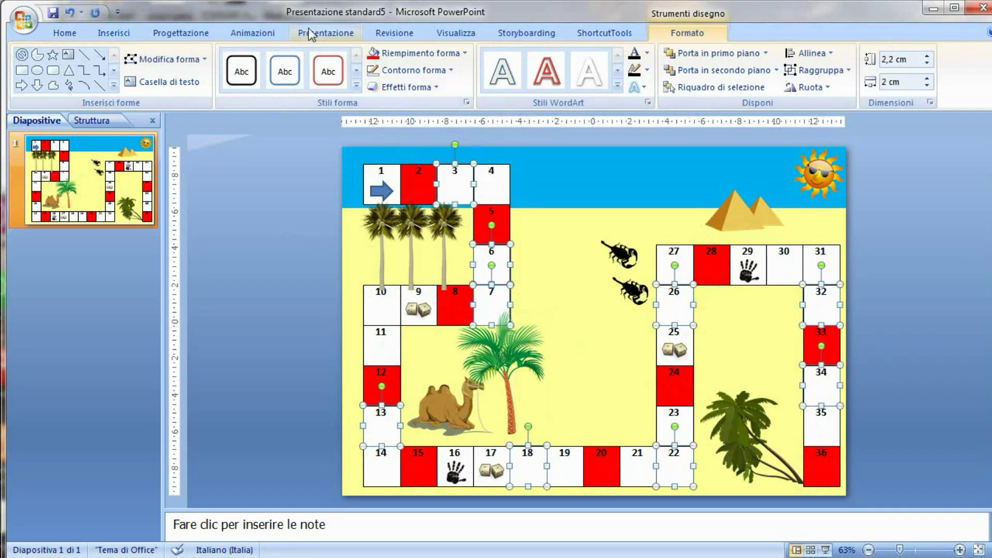
left_click(439, 54)
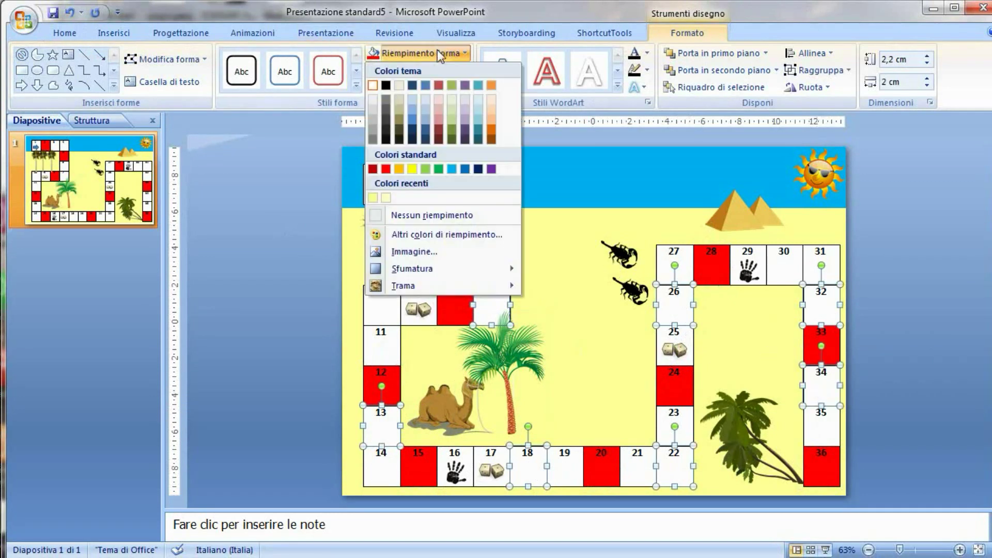
left_click(399, 169)
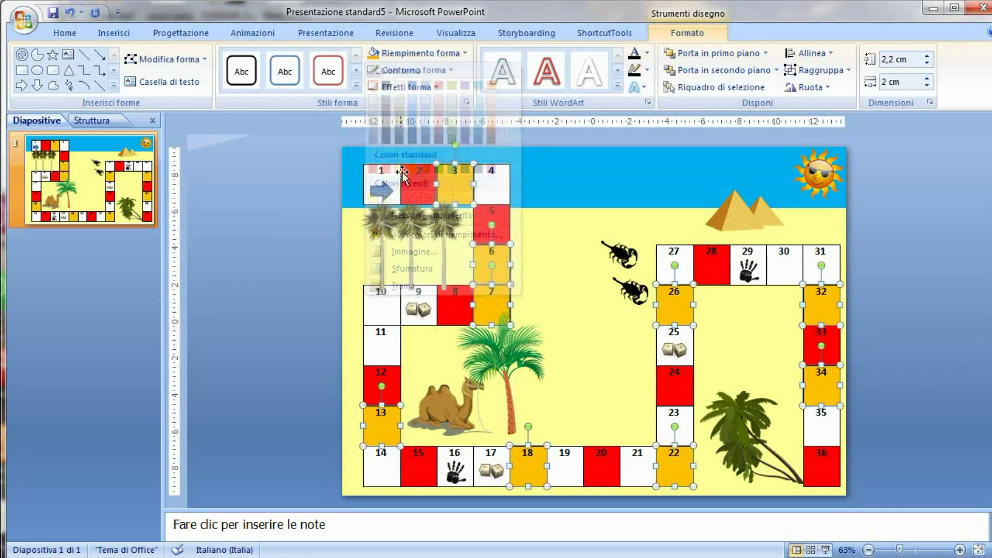
Fill cells 4, 10, 14, 19, 23 and 30 green
left_click(490, 189)
left_click(398, 319, "ctrl")
left_click(379, 473, "ctrl")
left_click(557, 474, "ctrl")
left_click(670, 438, "ctrl")
left_click(785, 272, "ctrl")
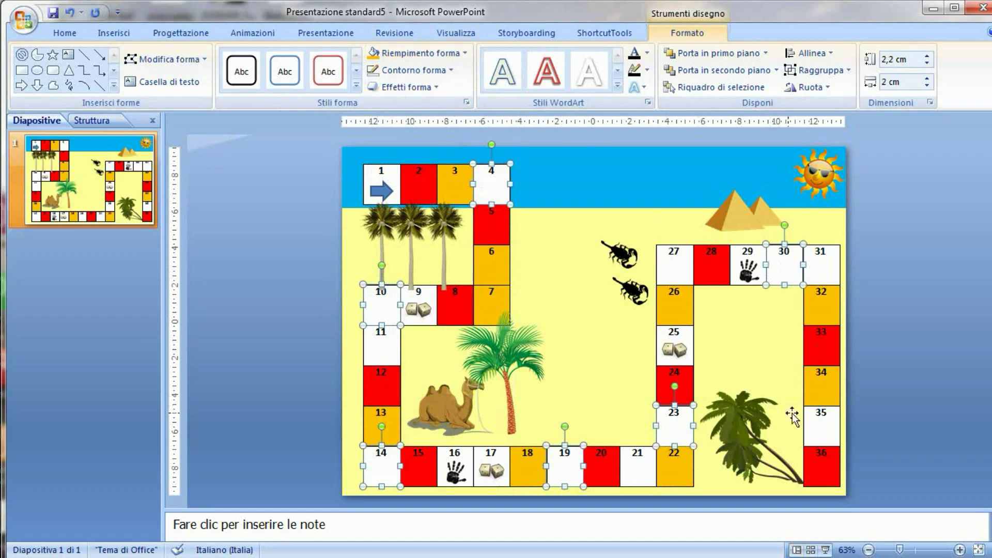
left_click(393, 51)
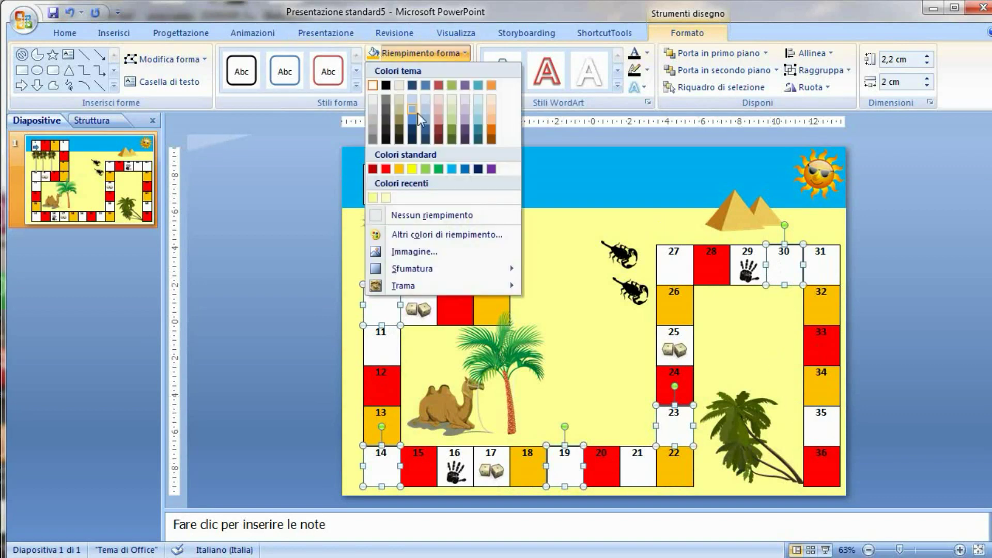
left_click(426, 169)
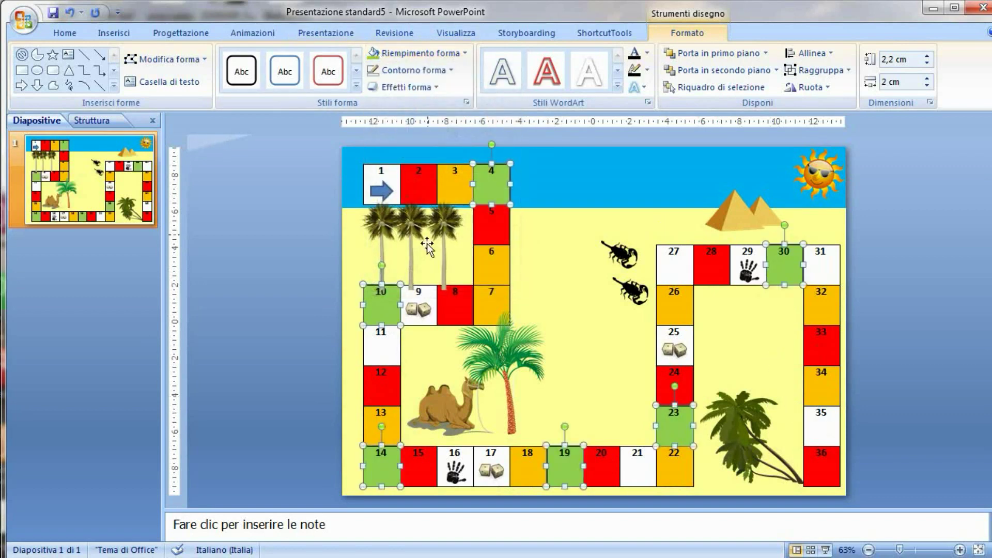
Fill cells 11, 21, 27, 31 and 35 light blue
left_click(267, 318)
left_click(390, 356)
left_click(632, 471, "ctrl")
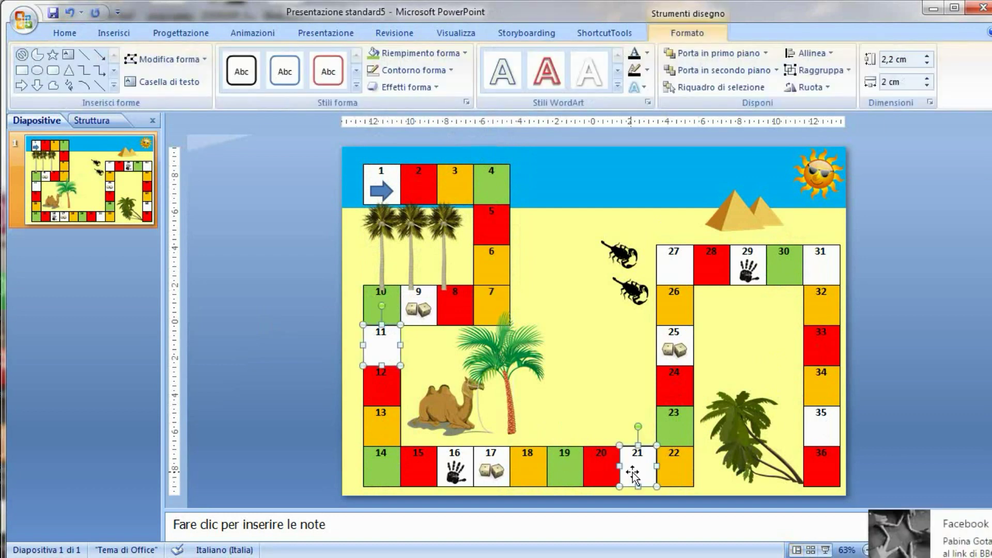
left_click(674, 274, "ctrl")
left_click(821, 262, "ctrl")
left_click(823, 426, "ctrl")
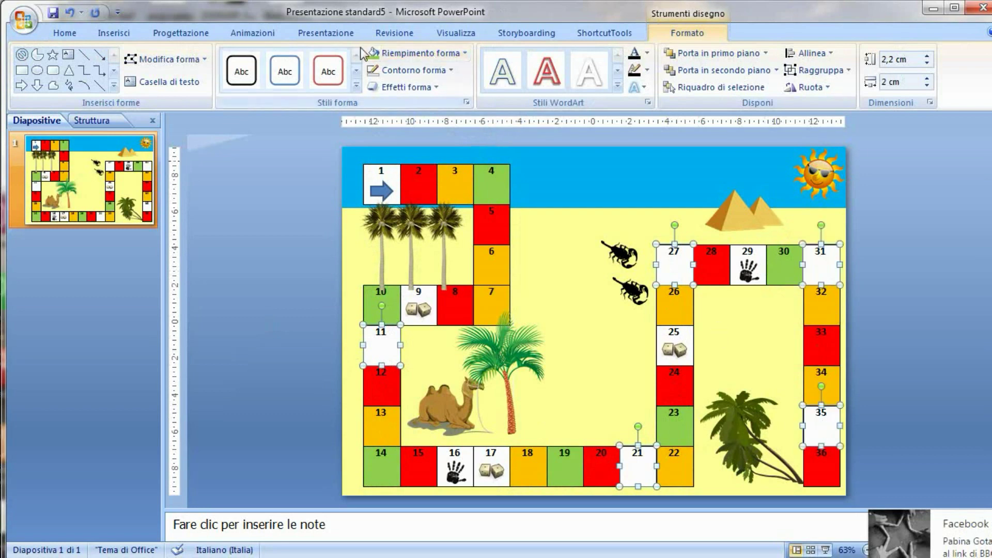
left_click(412, 52)
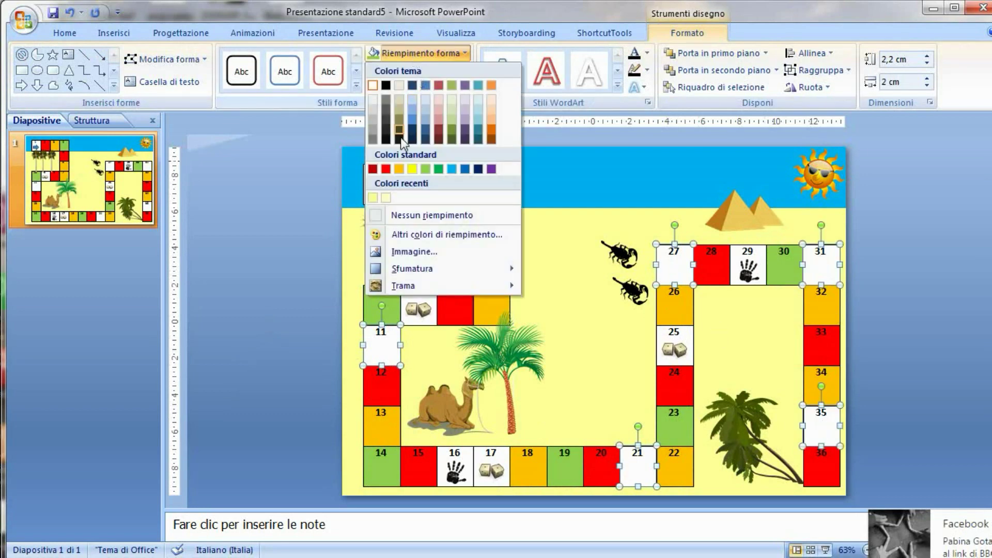
left_click(413, 108)
left_click(248, 276)
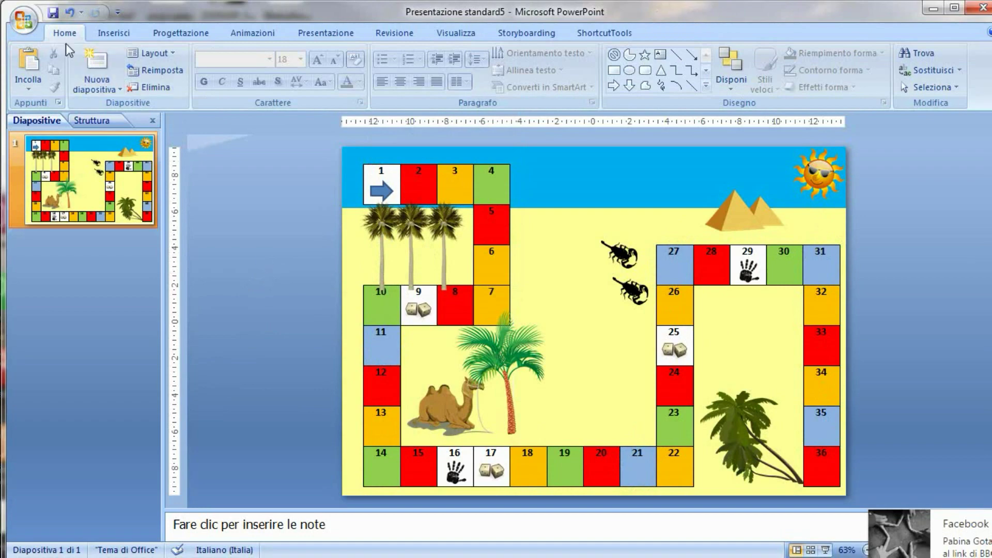